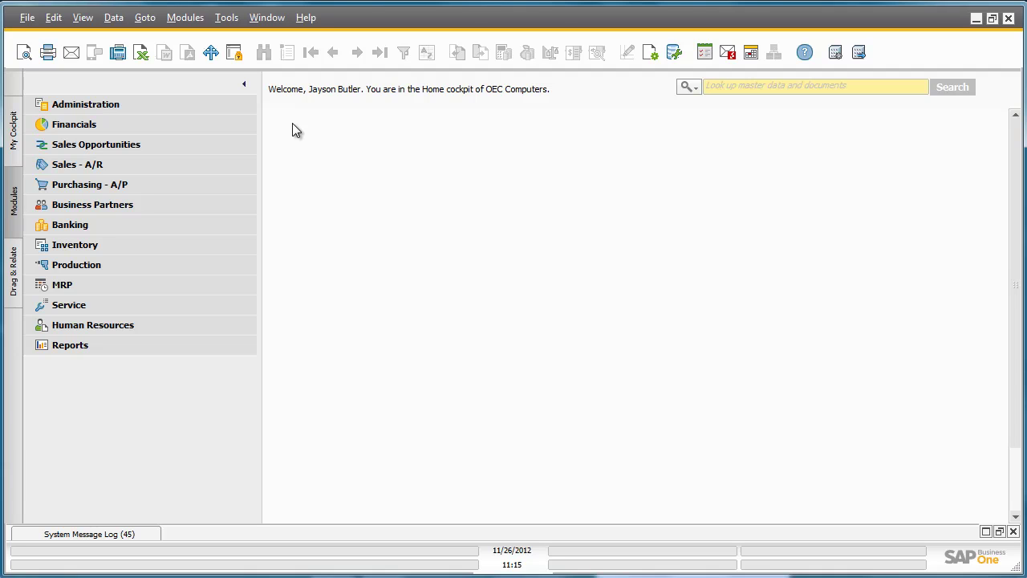
# - Start a new purchase request and set its required date to 12/07/2012
pyautogui.click(173, 184)
pyautogui.click(112, 126)
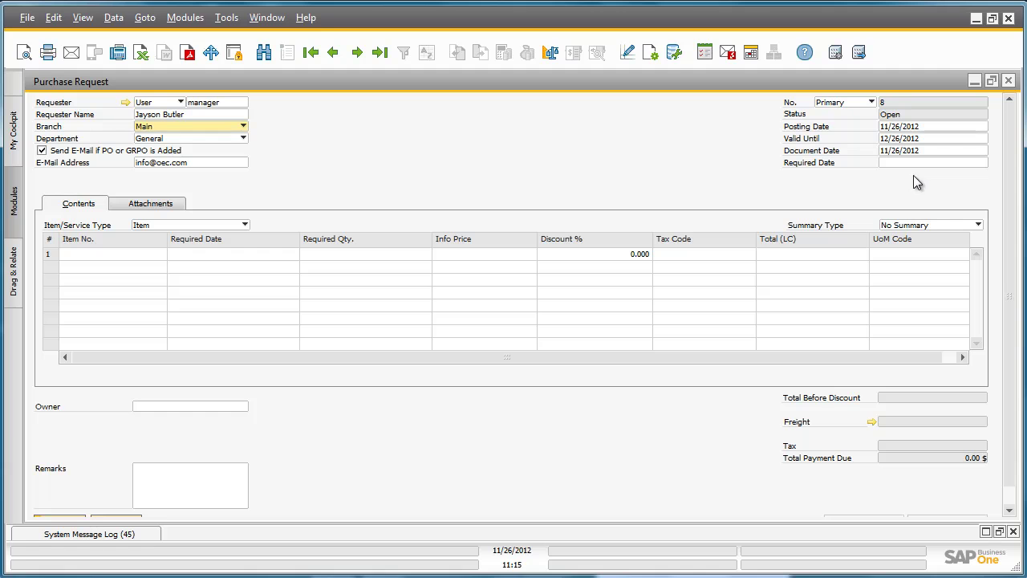
pyautogui.click(942, 161)
pyautogui.click(983, 163)
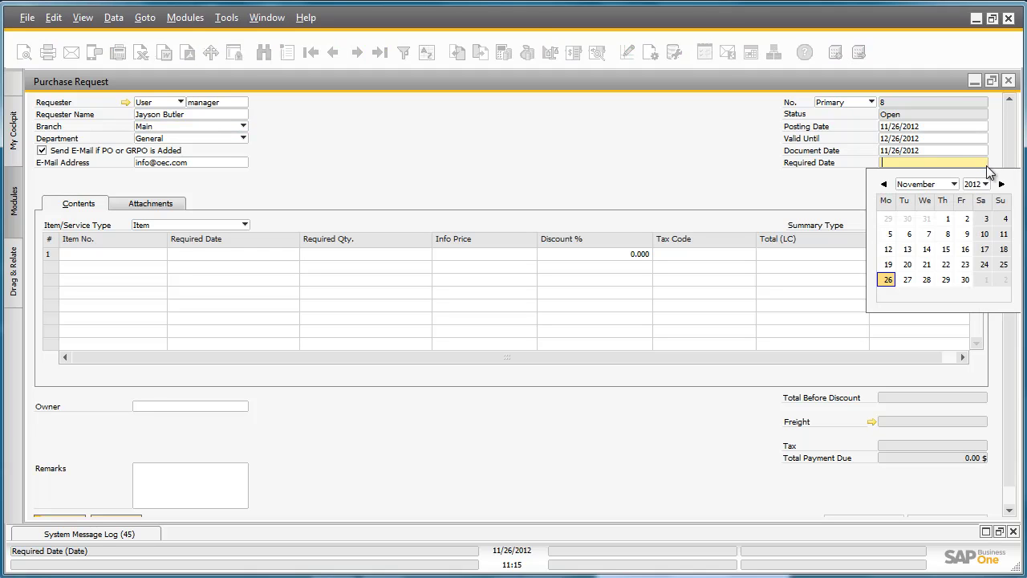
pyautogui.click(955, 184)
pyautogui.click(944, 340)
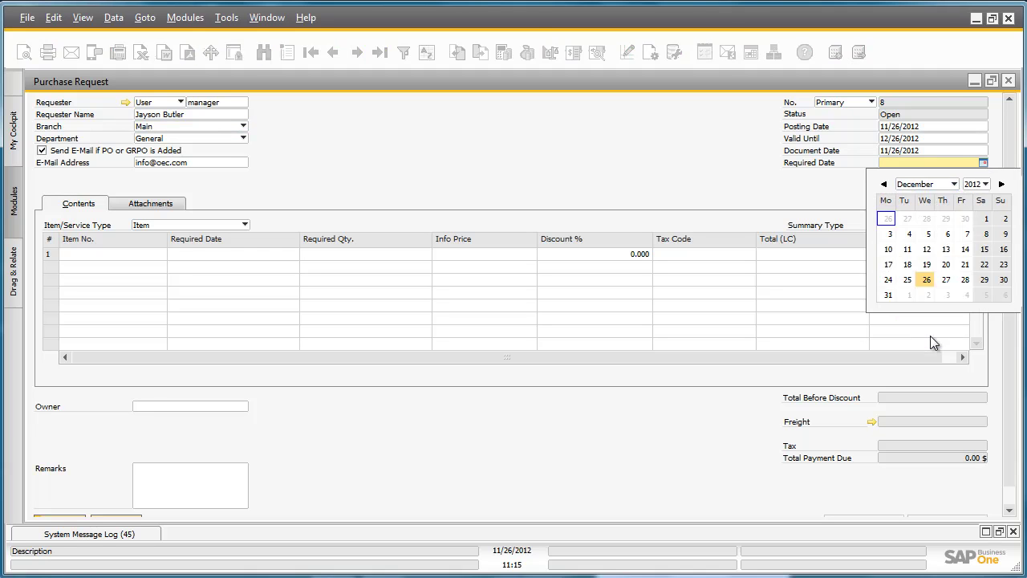
pyautogui.click(967, 233)
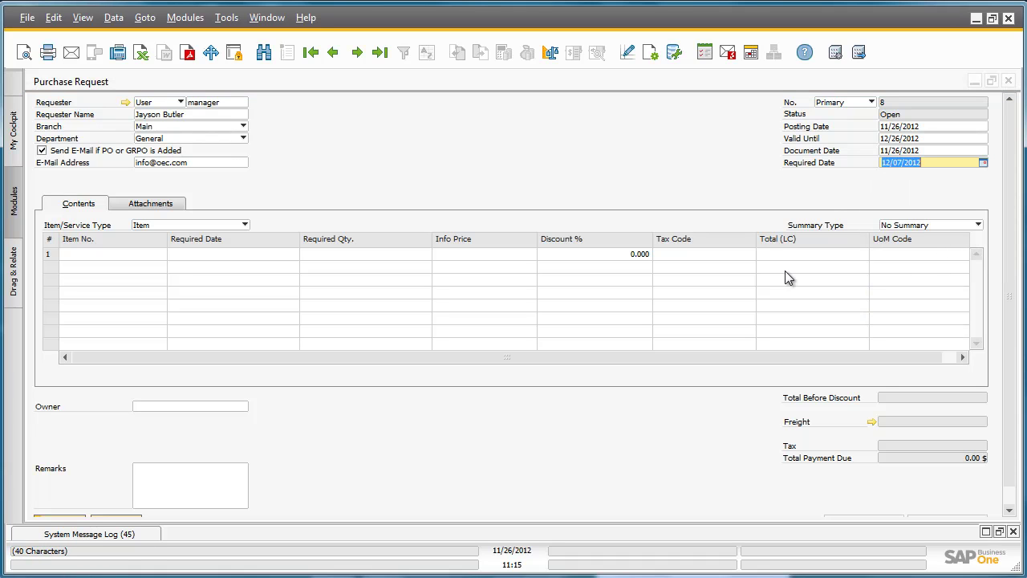
# - Add item Z00001 to the first line of the purchase request with a required quantity of 3
pyautogui.click(141, 254)
pyautogui.click(161, 254)
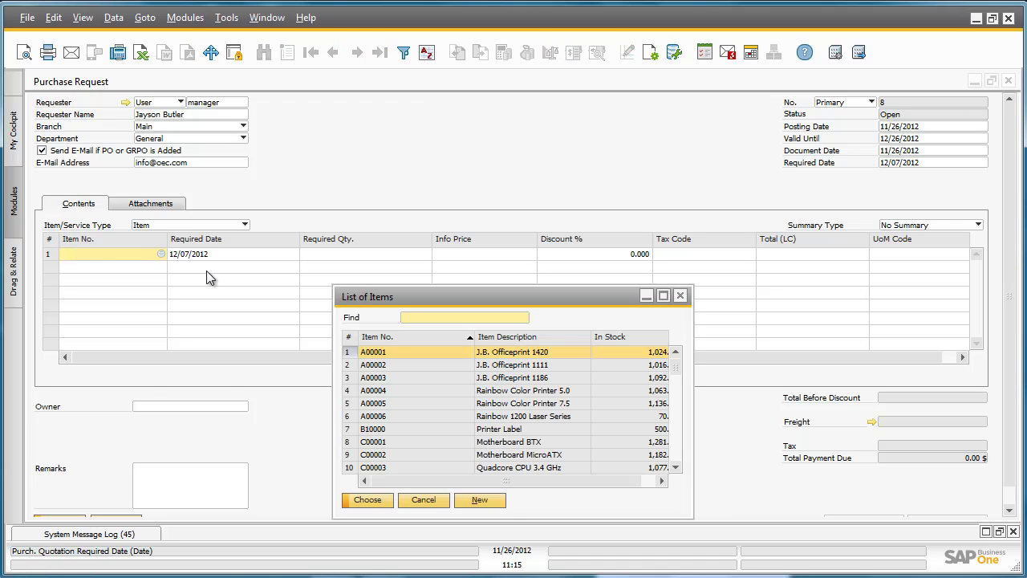
pyautogui.click(559, 340)
pyautogui.doubleClick(559, 351)
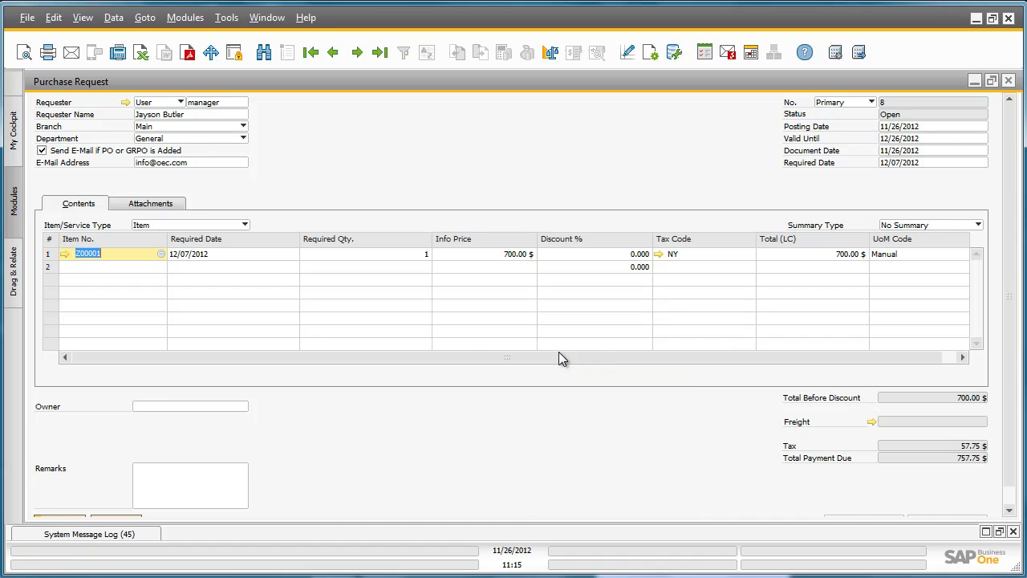
pyautogui.click(382, 258)
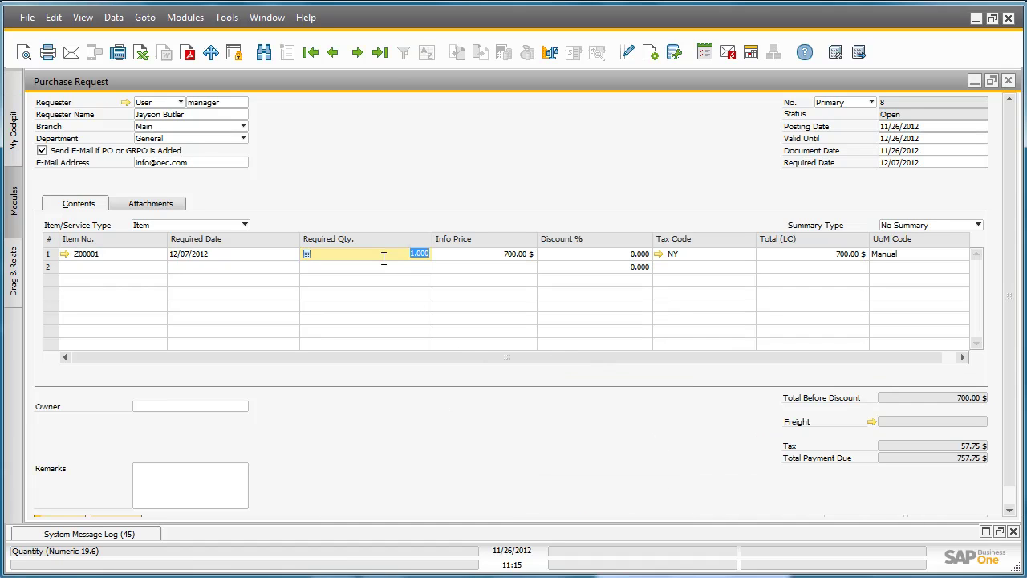
pyautogui.write('3')
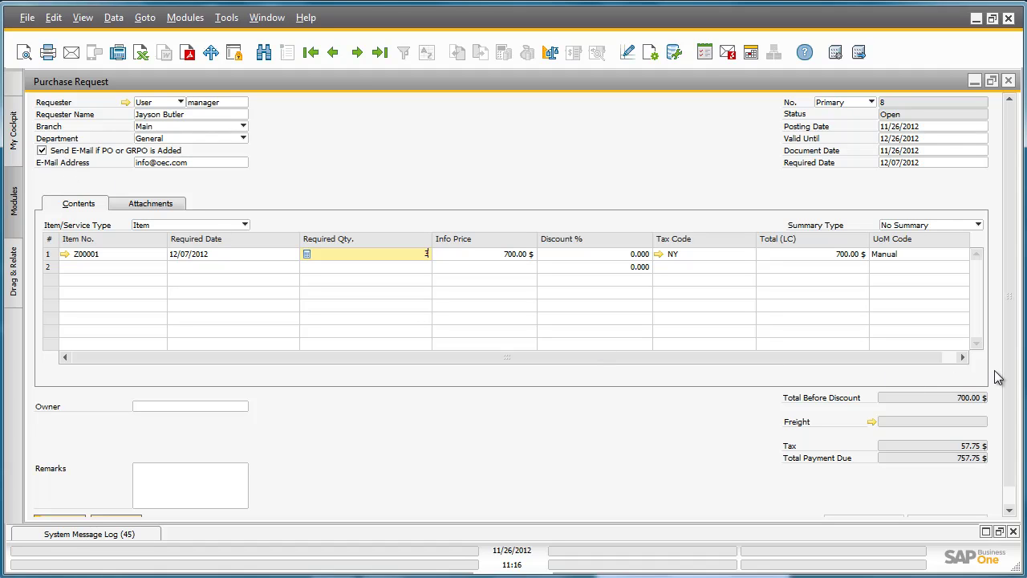
# - Submit the purchase request for authorization with the remark "Please approve" and close the blank request form
pyautogui.scroll(-1, 1010, 383)
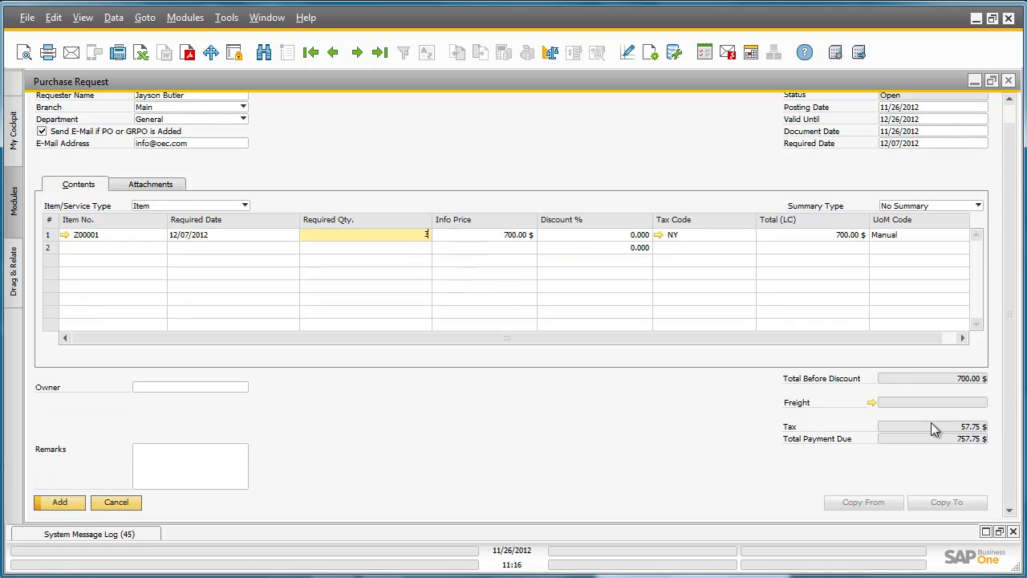
pyautogui.click(72, 506)
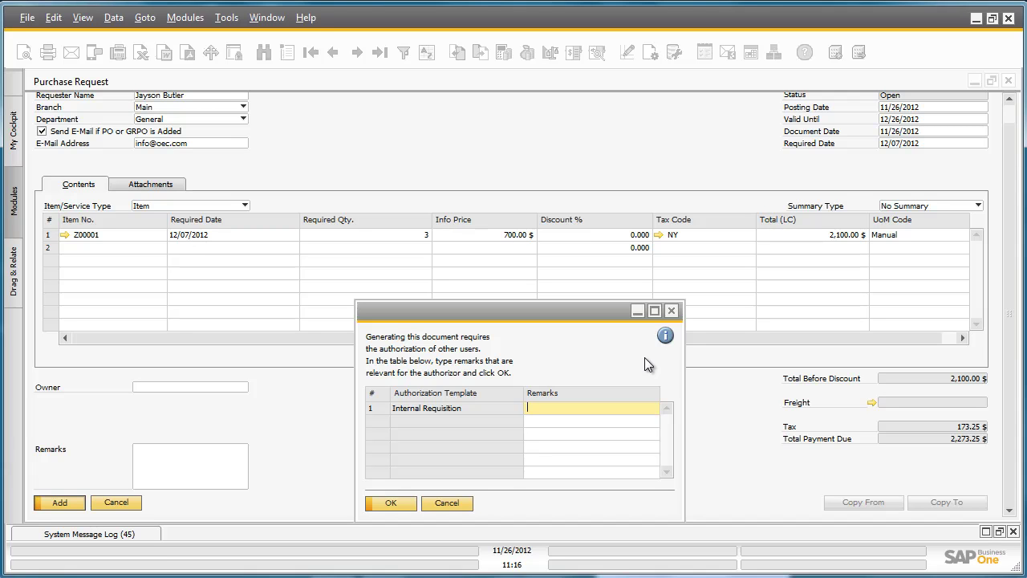
pyautogui.write('Please approve')
pyautogui.click(375, 503)
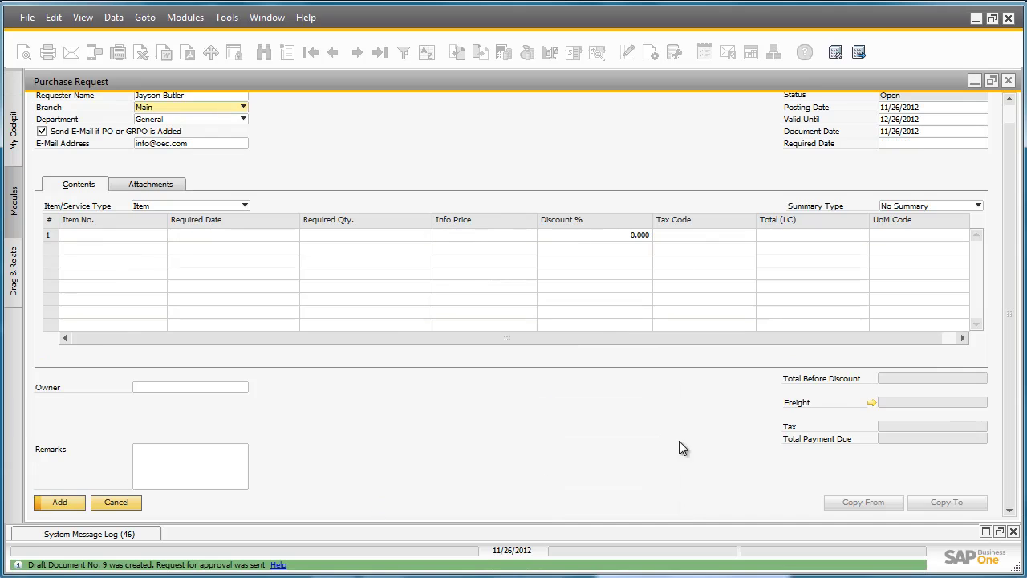
pyautogui.click(1008, 81)
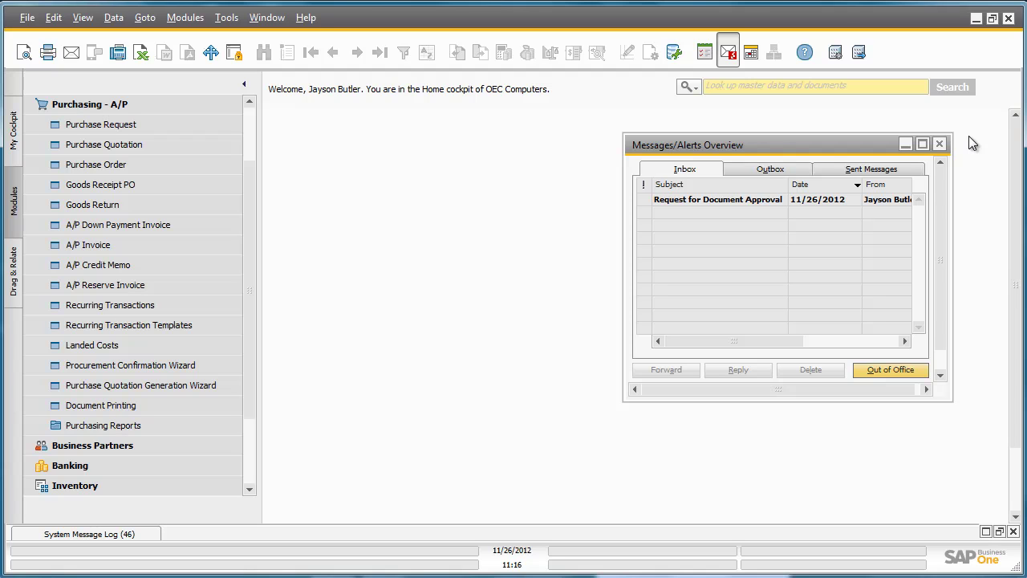
# - Open the approval request from the inbox message, set its decision to Approved and save the answer
pyautogui.click(762, 201)
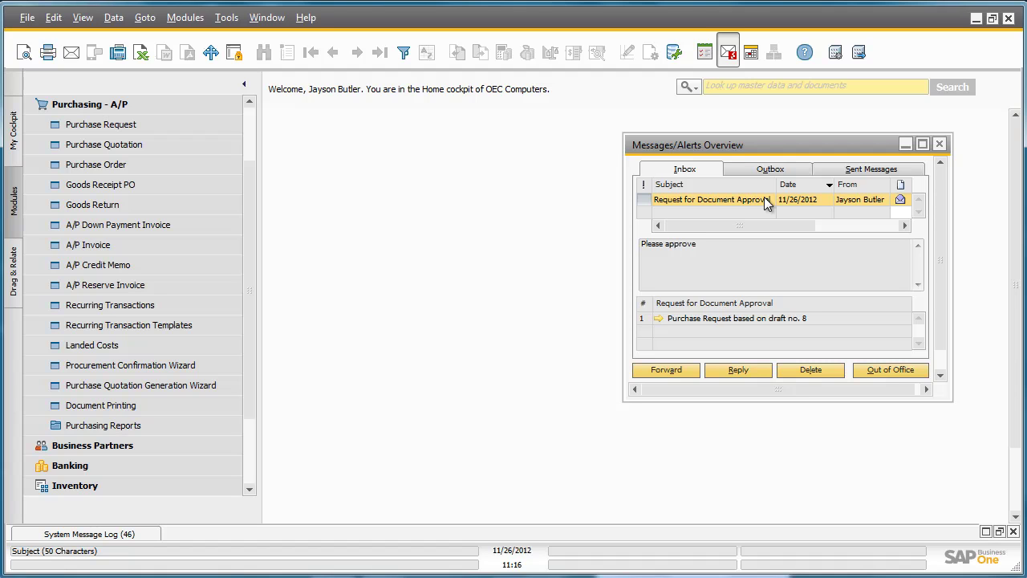
pyautogui.click(659, 318)
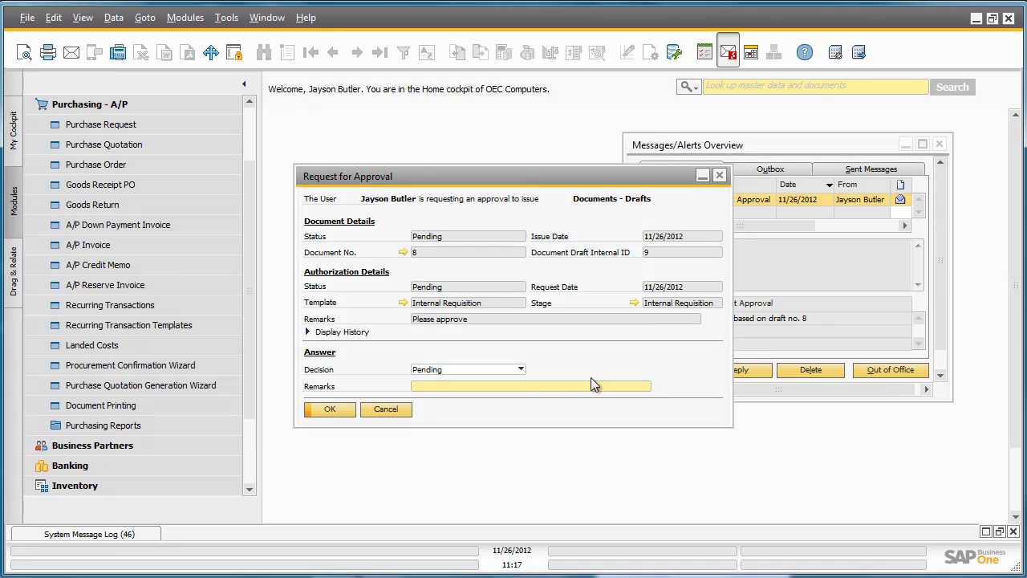
pyautogui.click(459, 369)
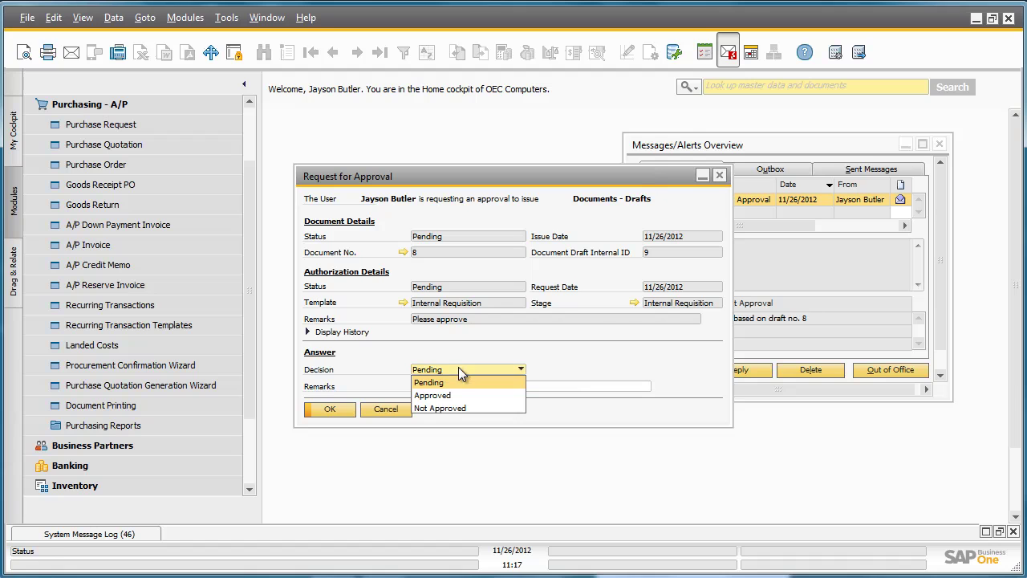
pyautogui.click(453, 391)
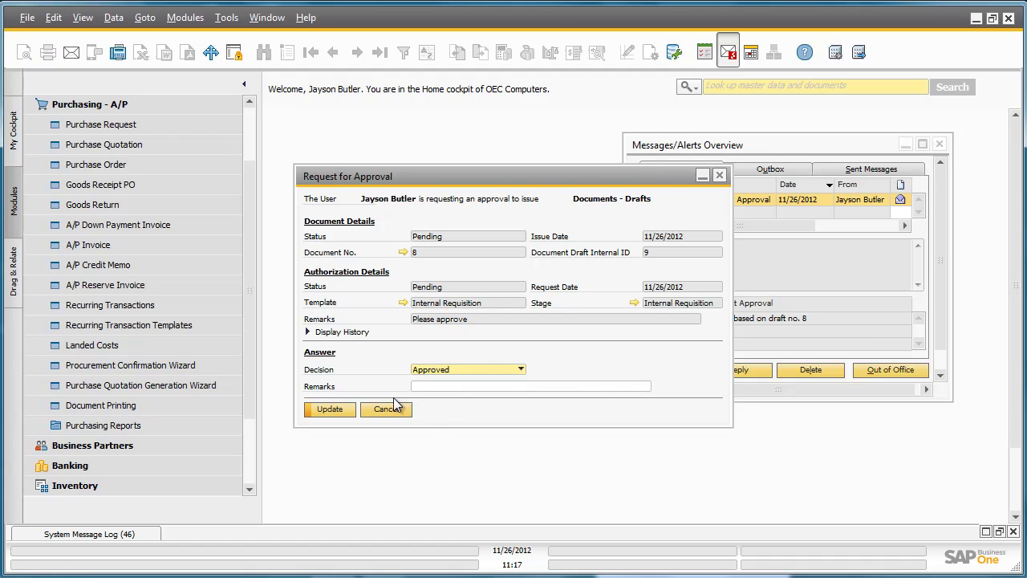
pyautogui.click(337, 409)
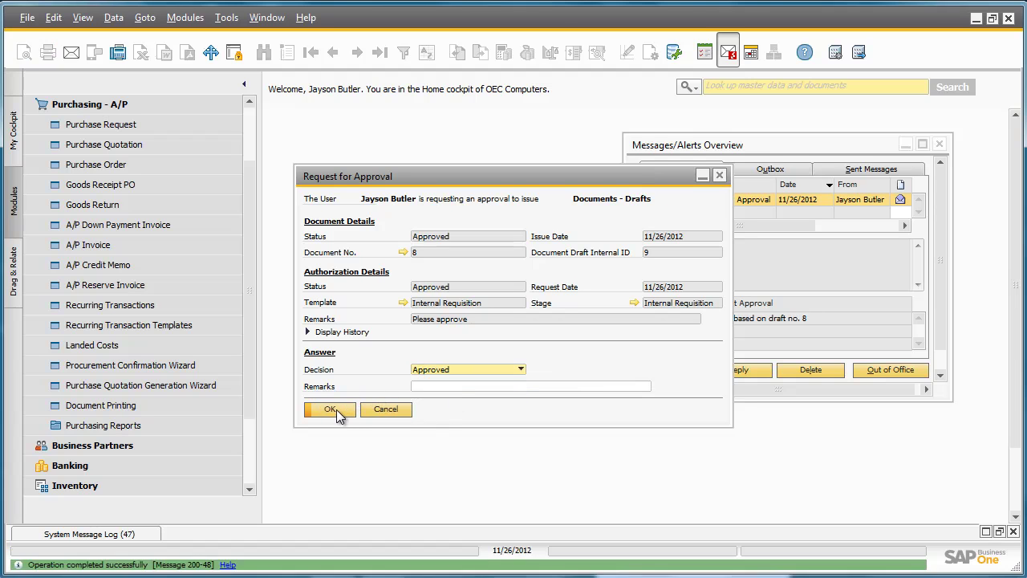
pyautogui.click(336, 410)
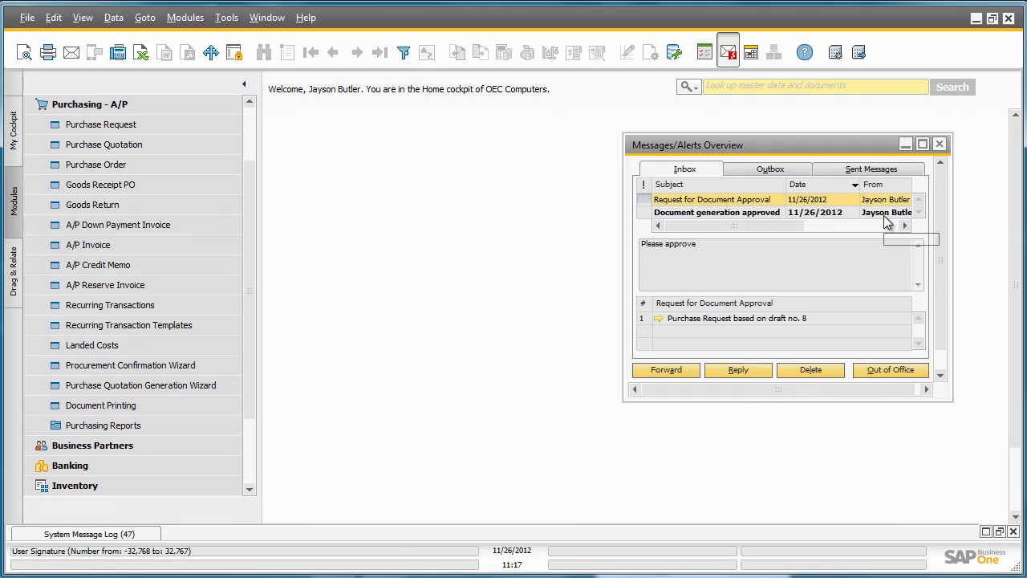
# - Open the approved draft from the "Document generation approved" message and add it as a purchase request
pyautogui.click(659, 214)
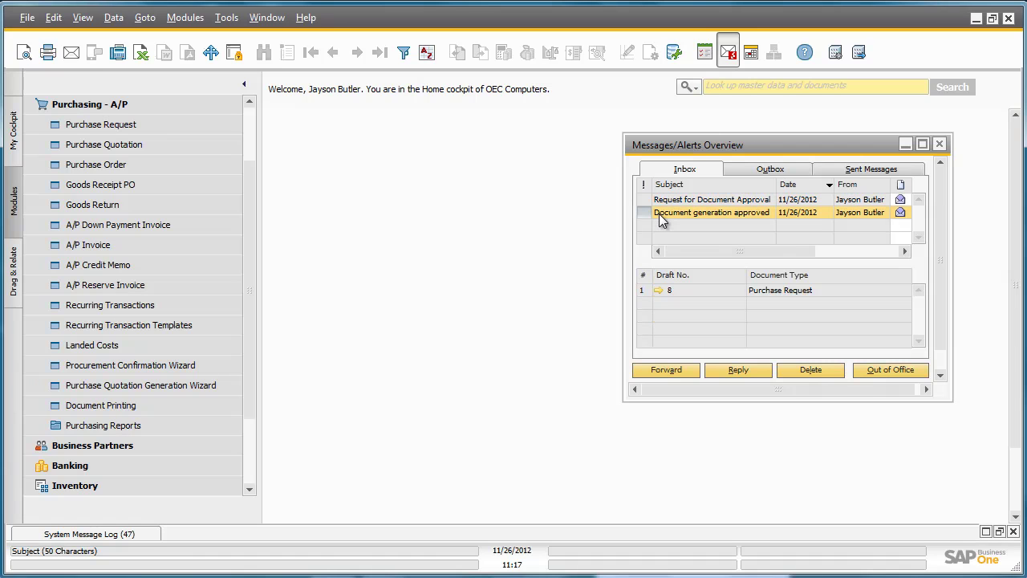
pyautogui.click(658, 291)
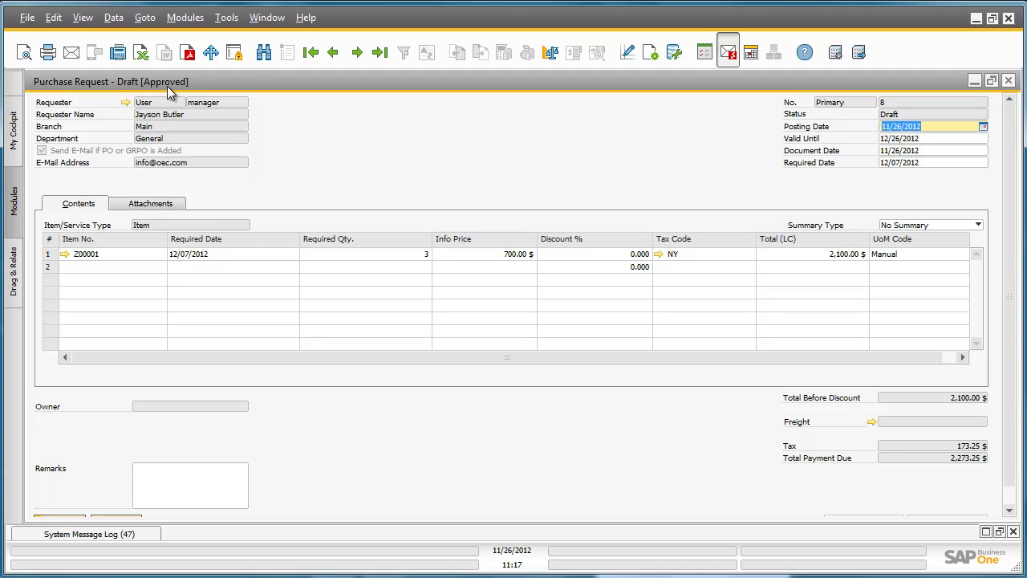
pyautogui.scroll(-1, 1007, 309)
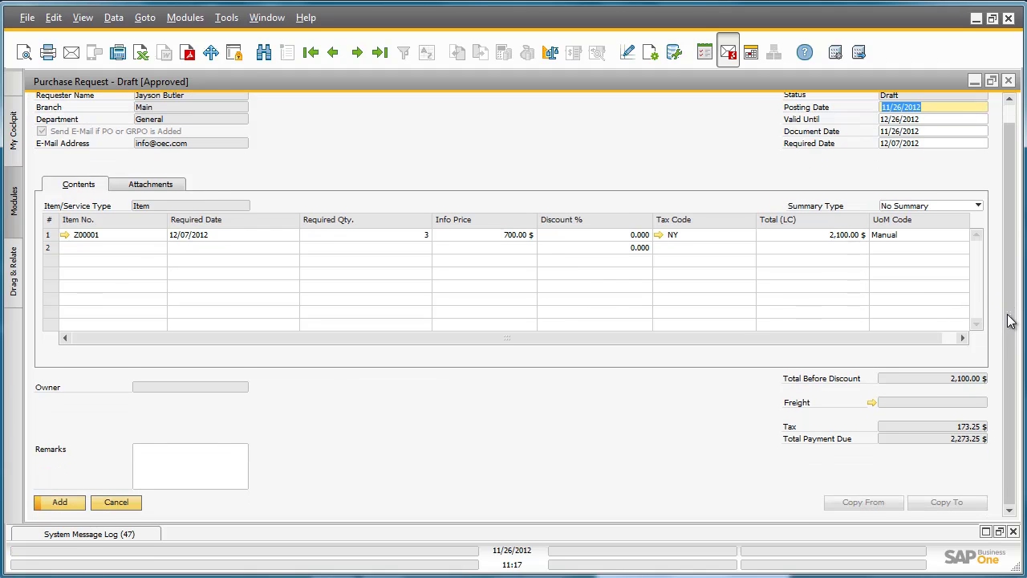
pyautogui.click(52, 508)
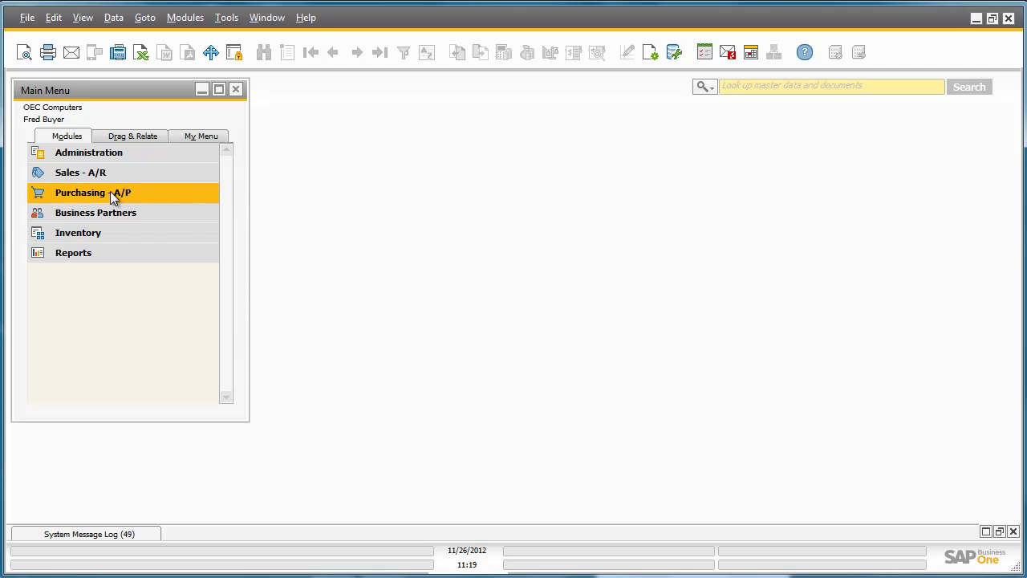
# - Run the Purchase Request Report for items with the default criteria, displaying open purchase requests only
pyautogui.click(143, 195)
pyautogui.moveTo(226, 207); pyautogui.dragTo(219, 268)
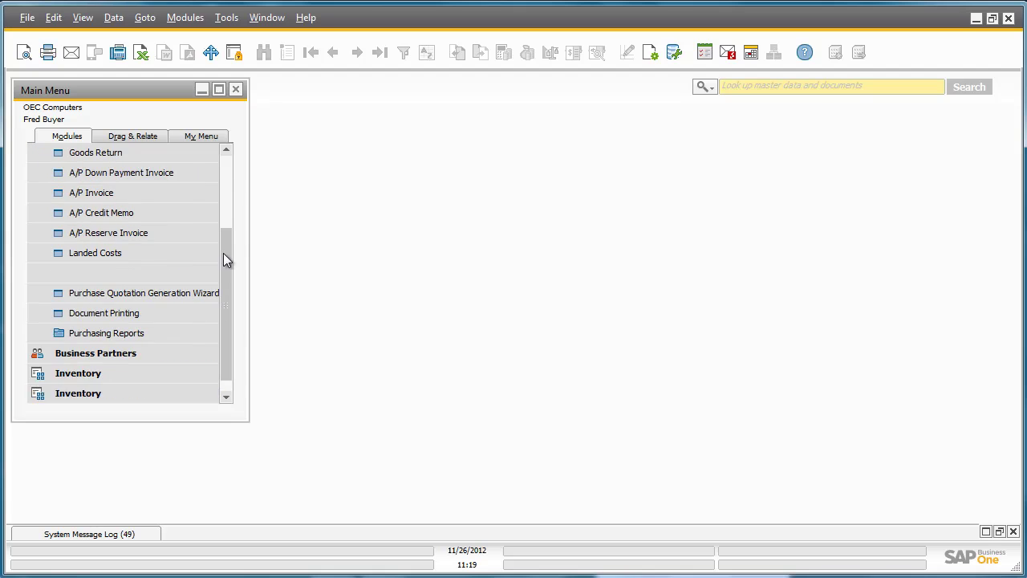
pyautogui.click(185, 330)
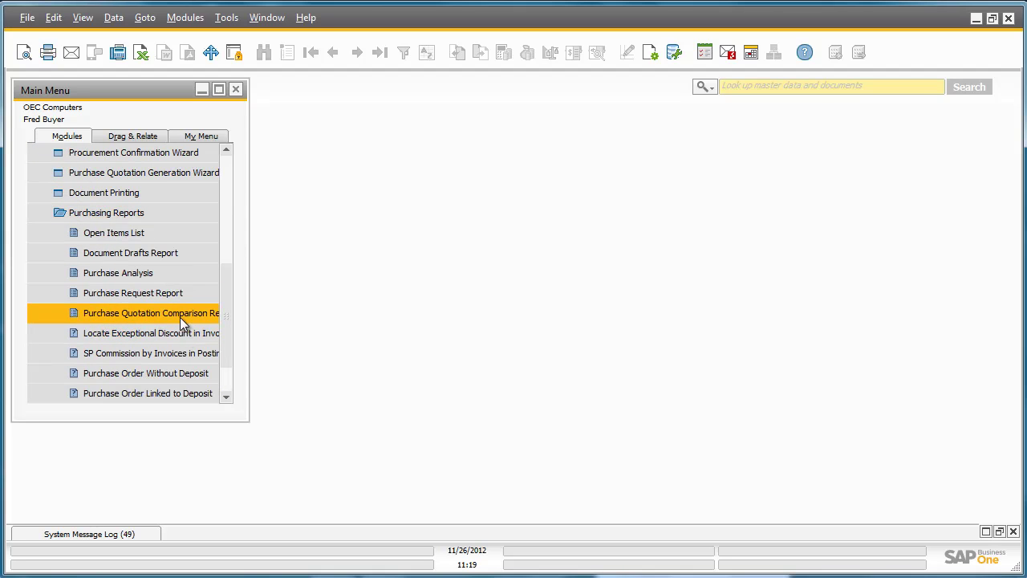
pyautogui.click(172, 296)
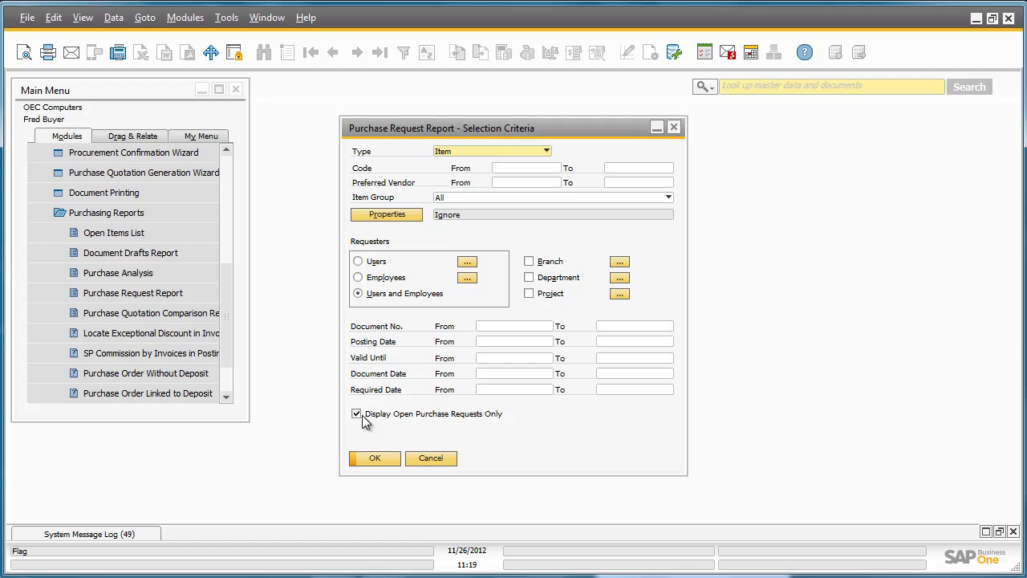
pyautogui.click(372, 455)
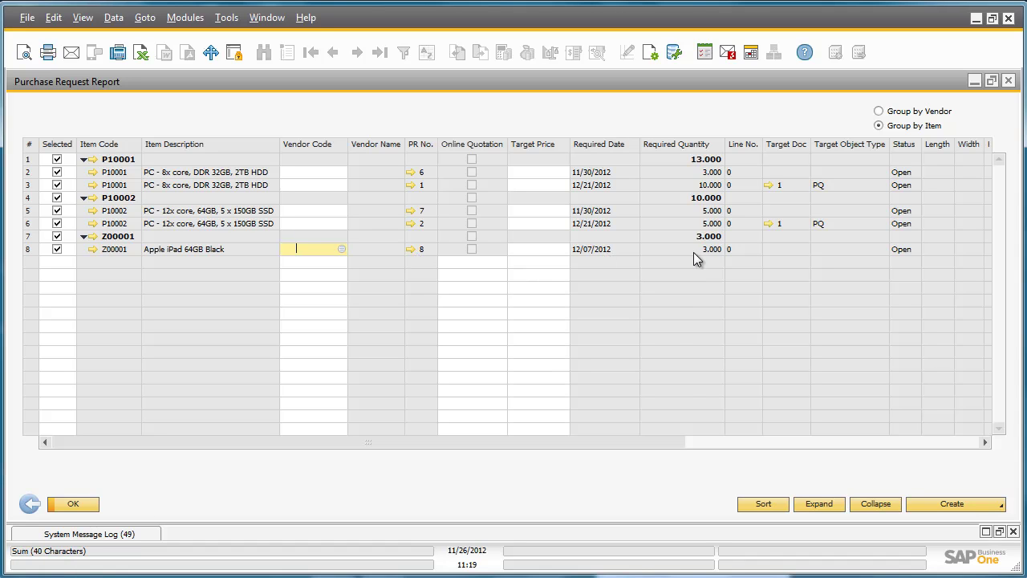
# - Review the report's remaining columns and check the alternative items for Z00001
pyautogui.moveTo(652, 441); pyautogui.dragTo(937, 434)
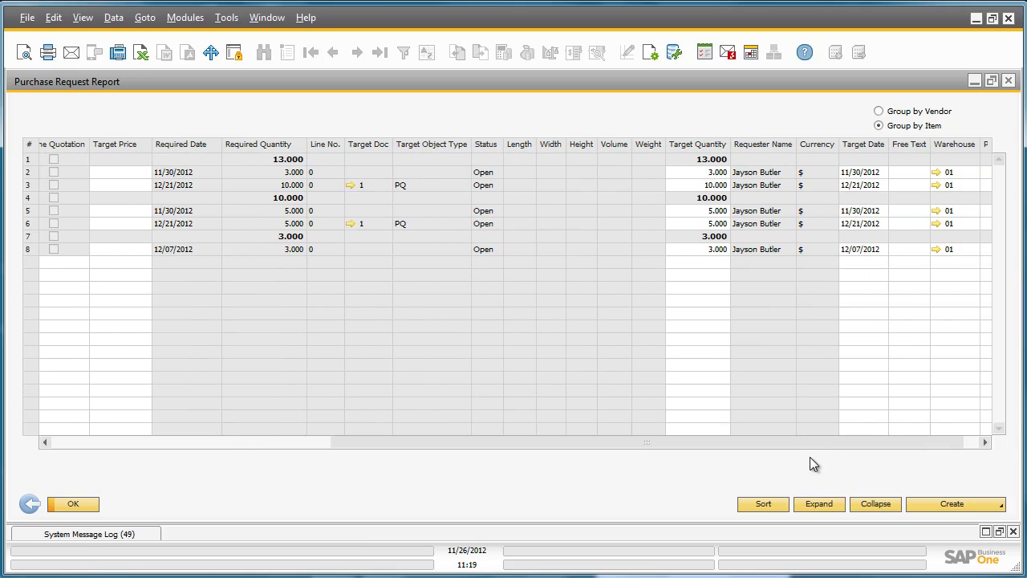
pyautogui.moveTo(805, 443); pyautogui.dragTo(353, 449)
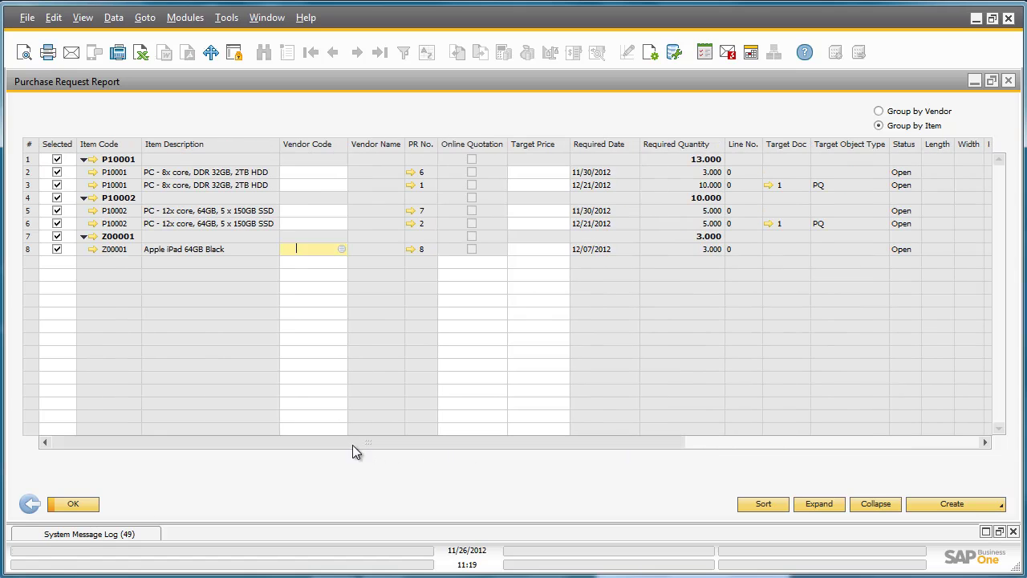
pyautogui.rightClick(118, 242)
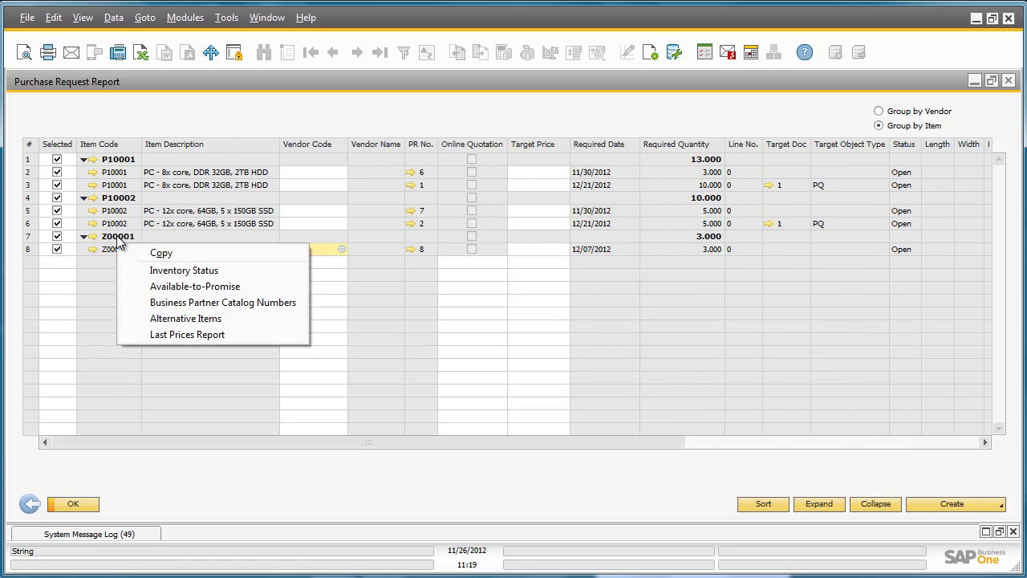
pyautogui.click(244, 319)
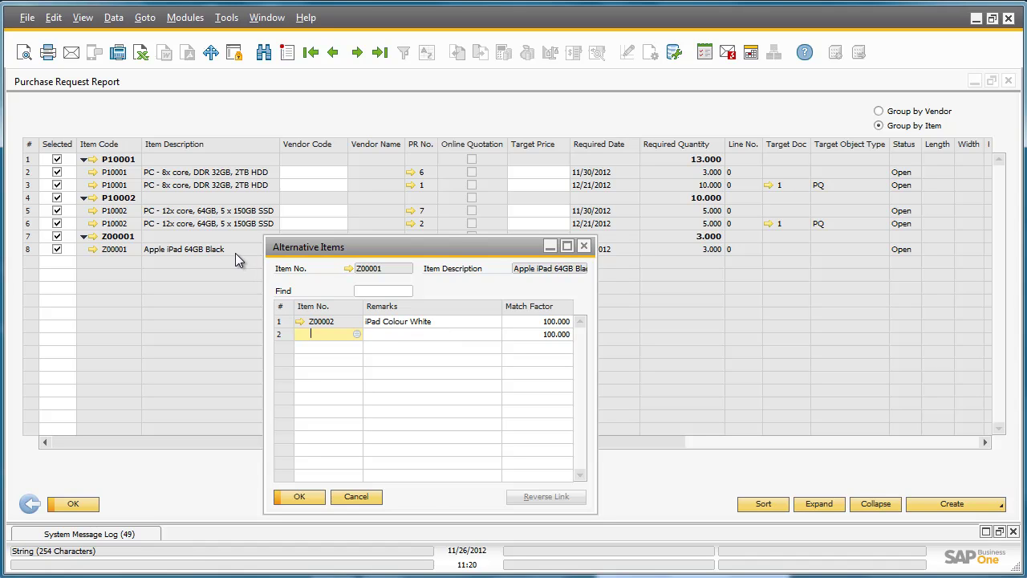
pyautogui.click(307, 495)
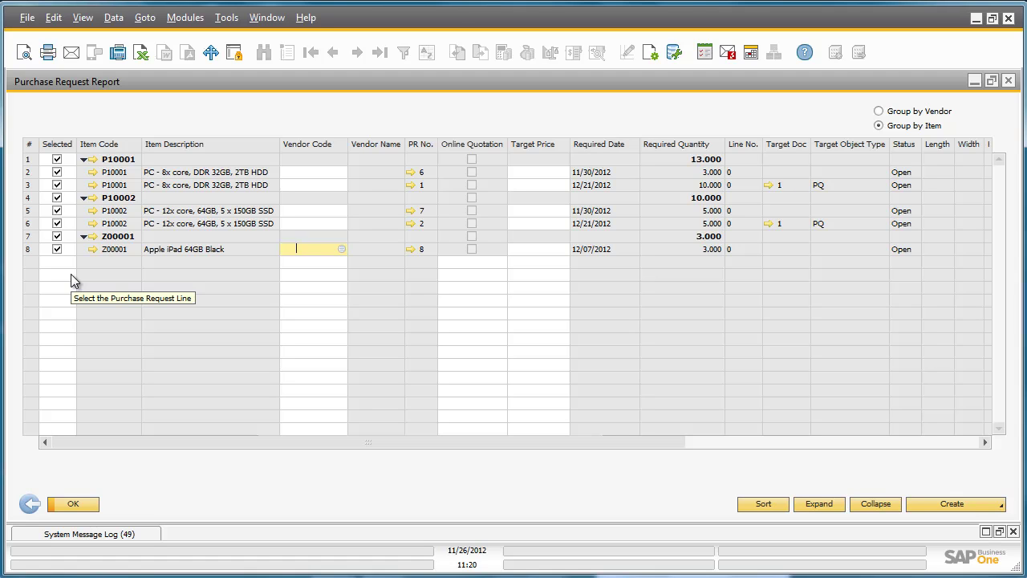
# - Clear the selection of all report lines and select only the Z00001 group
pyautogui.doubleClick(62, 144)
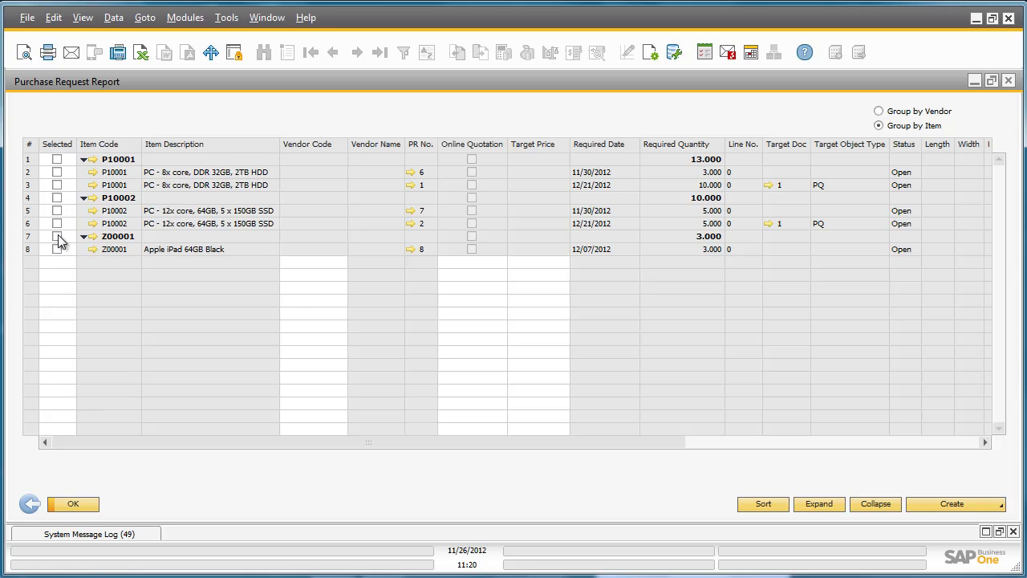
pyautogui.click(57, 237)
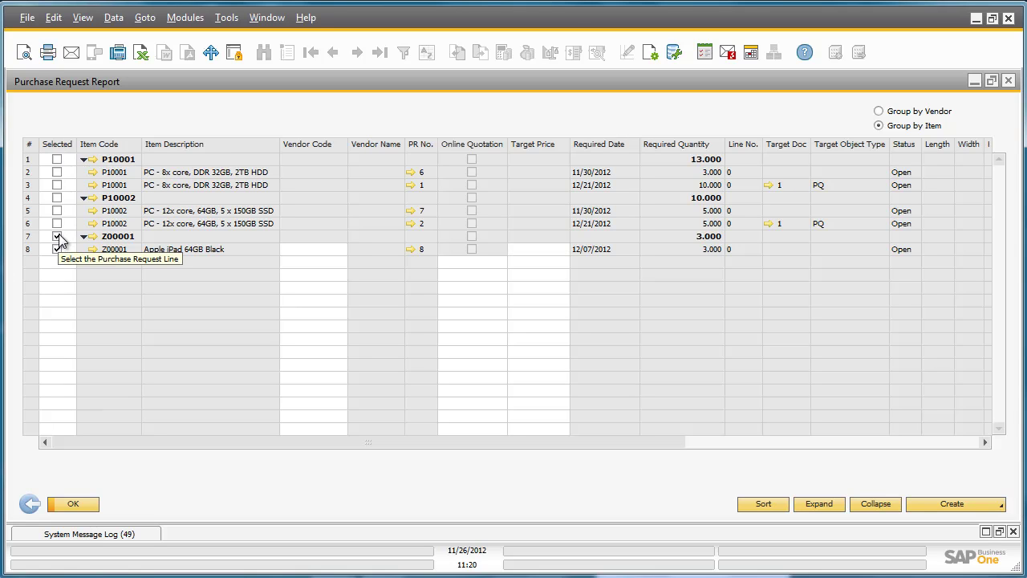
# - Assign Lumarx as the vendor for the Apple iPad 64GB Black line in the Z00001 group
pyautogui.click(311, 249)
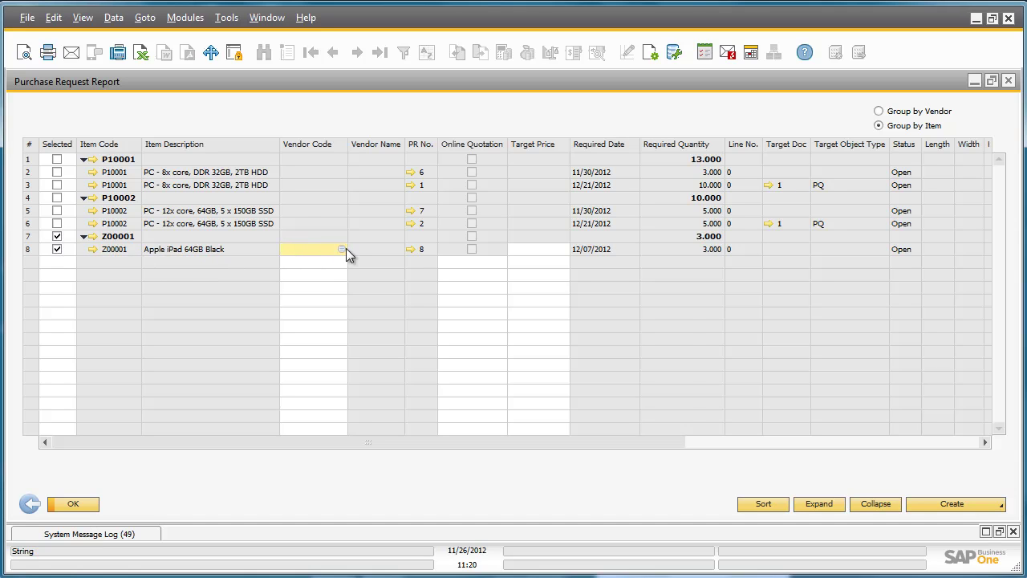
pyautogui.click(341, 249)
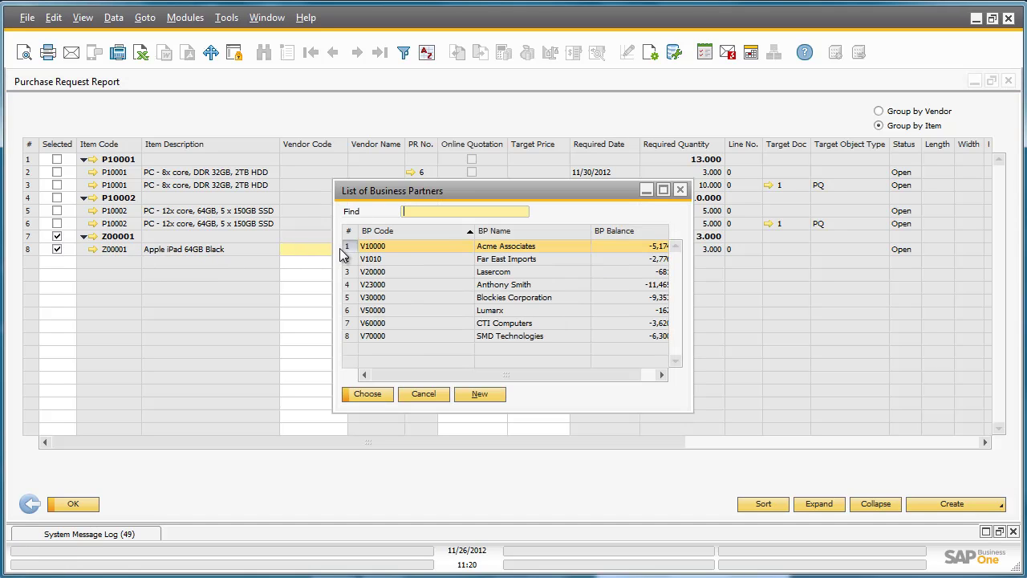
pyautogui.doubleClick(477, 311)
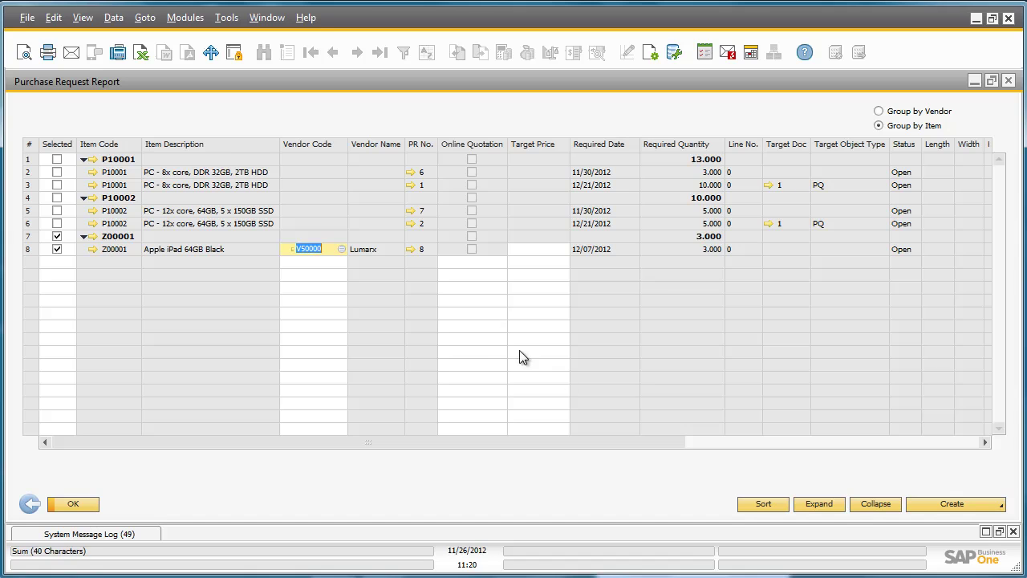
# - Create a purchase order from the selected iPad line, confirm the creation, and close the Purchase Request Report
pyautogui.click(990, 513)
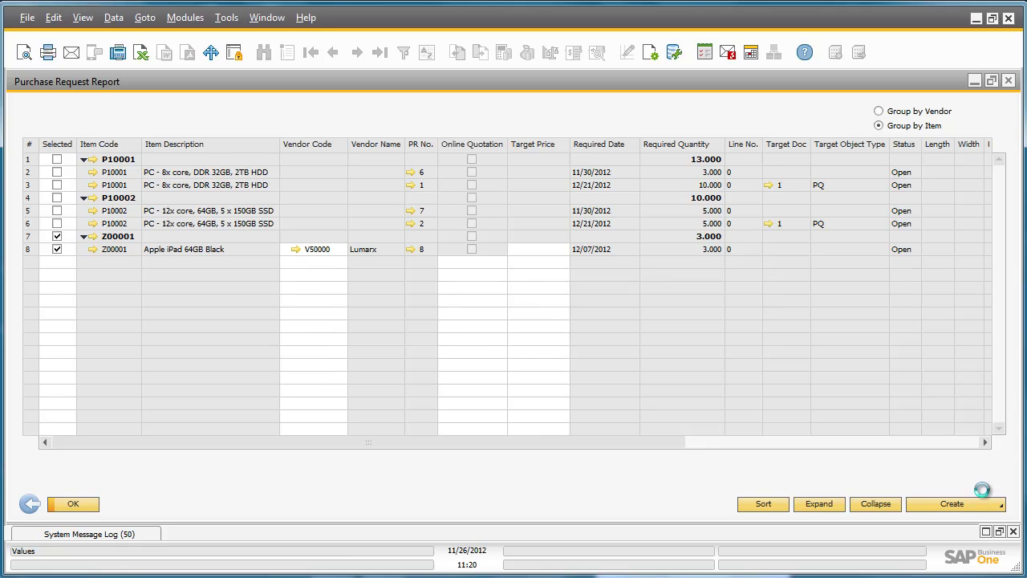
pyautogui.click(986, 492)
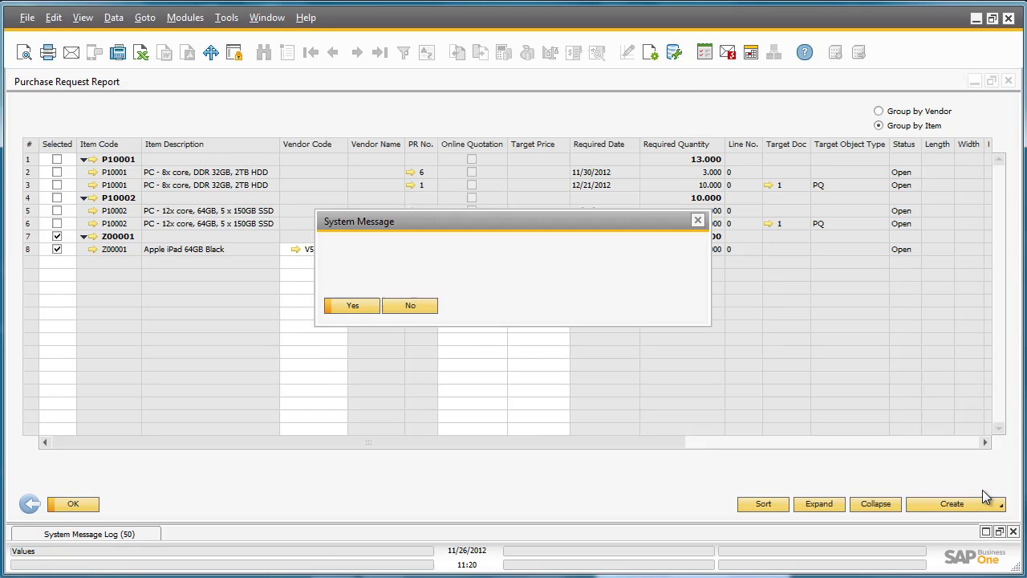
pyautogui.click(344, 309)
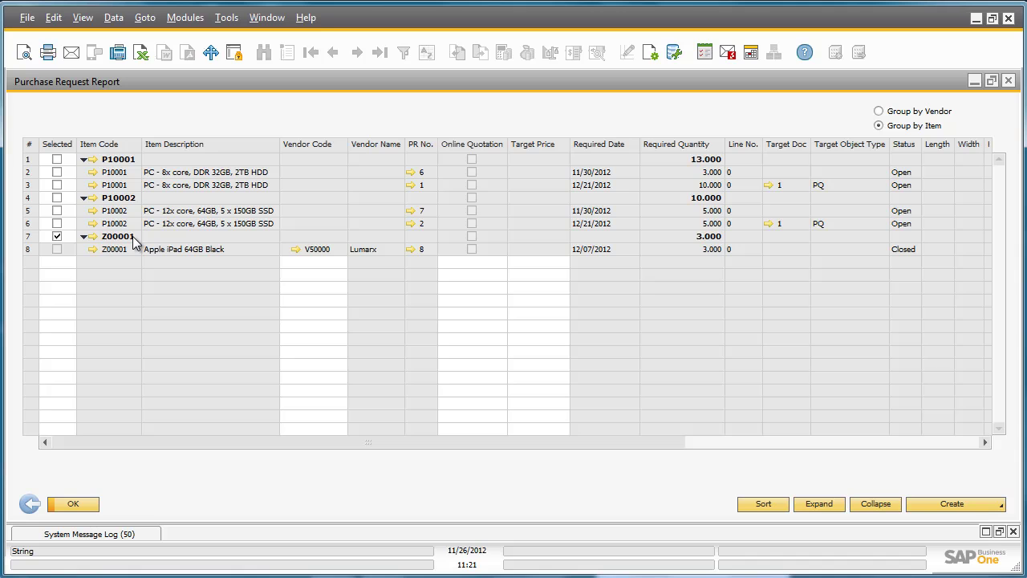
pyautogui.click(1010, 82)
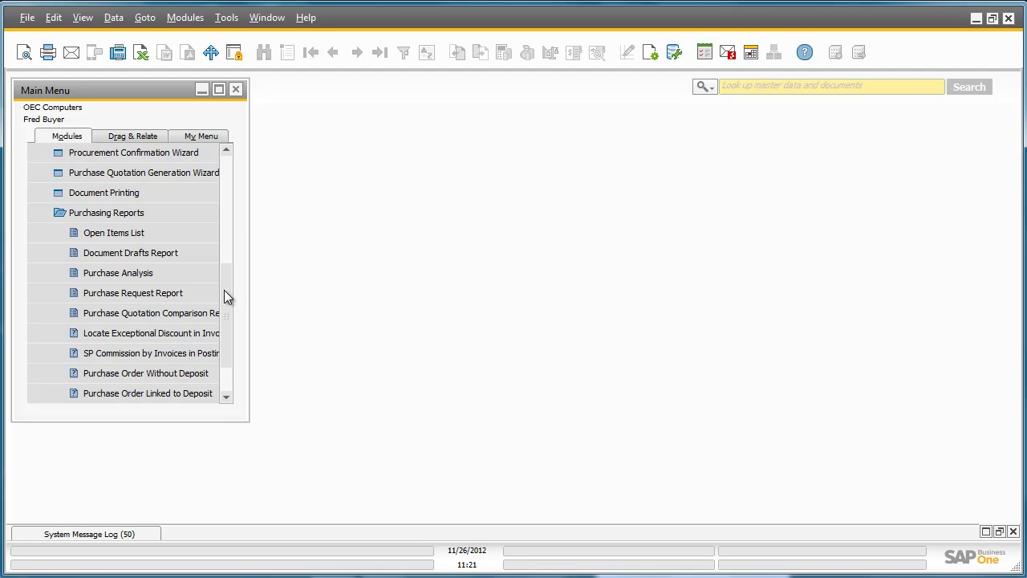
# - Start the Purchase Quotation Generation Wizard with a new parameter set named "purchae request", leaving its description blank
pyautogui.moveTo(228, 297); pyautogui.dragTo(230, 258)
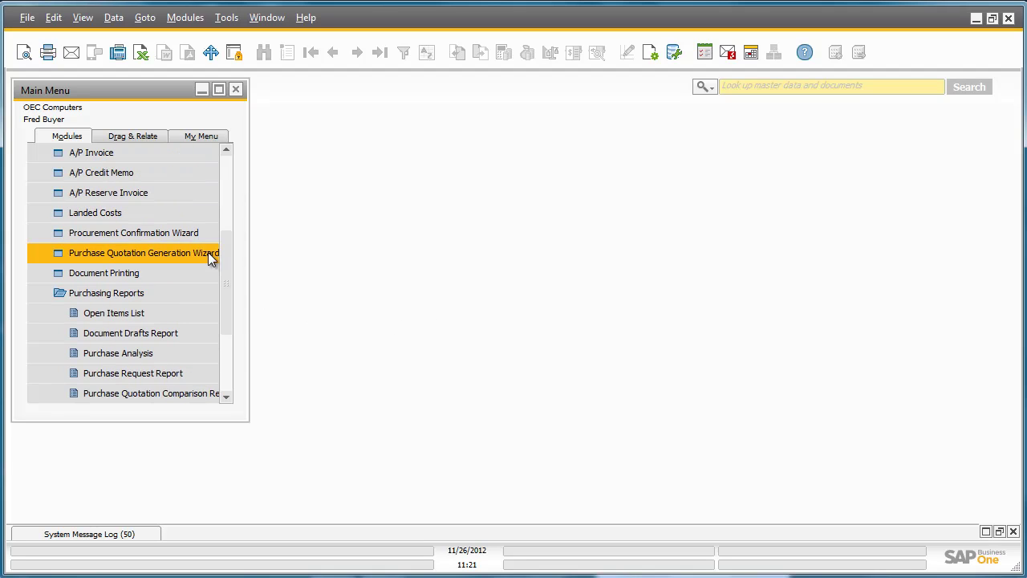
pyautogui.click(204, 252)
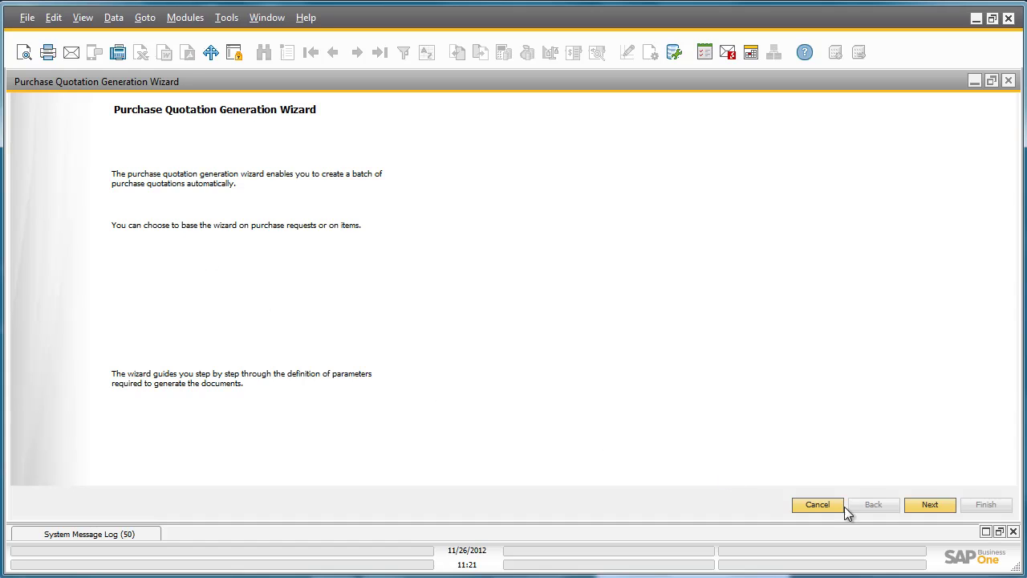
pyautogui.click(931, 505)
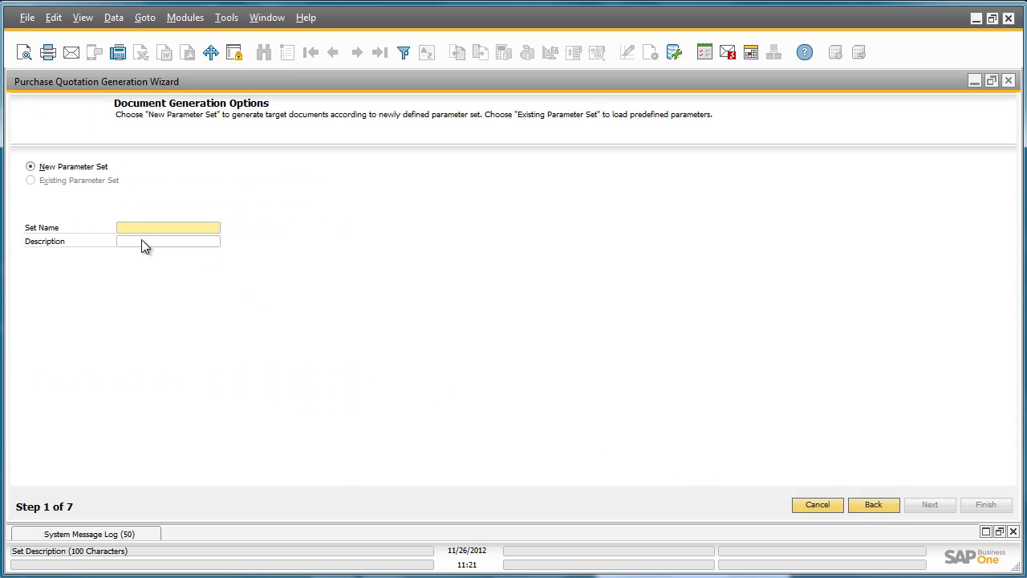
pyautogui.write('purchae request')
pyautogui.click(142, 241)
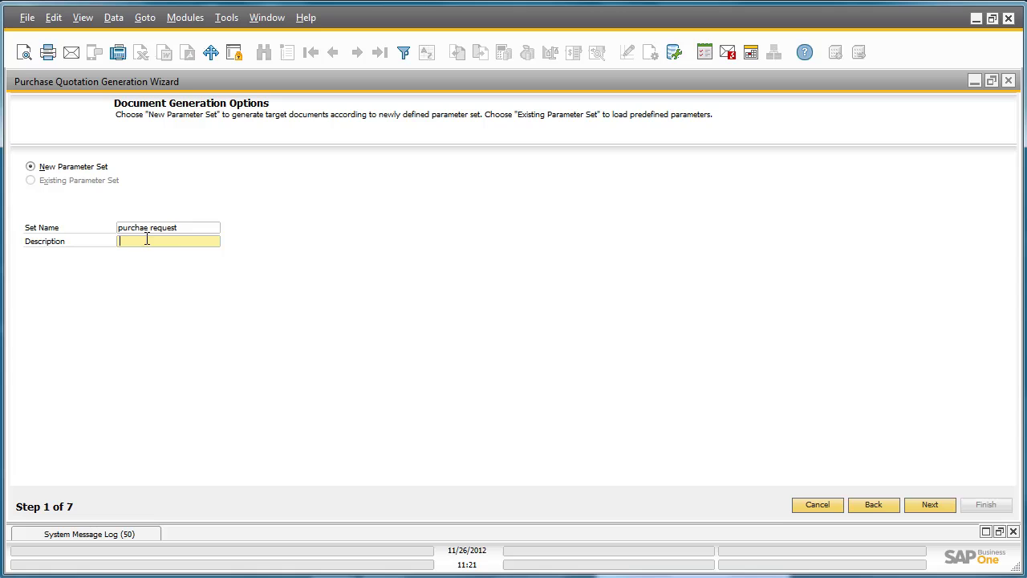
pyautogui.click(929, 504)
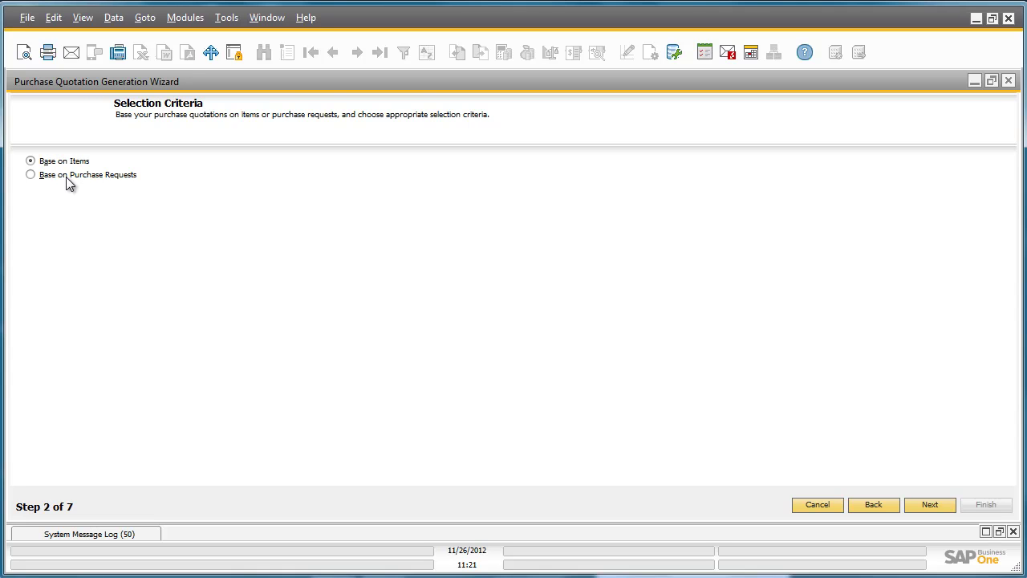
# - Base the quotations on purchase requests without further selection criteria and accept all proposed P10001 and P10002 items
pyautogui.click(42, 175)
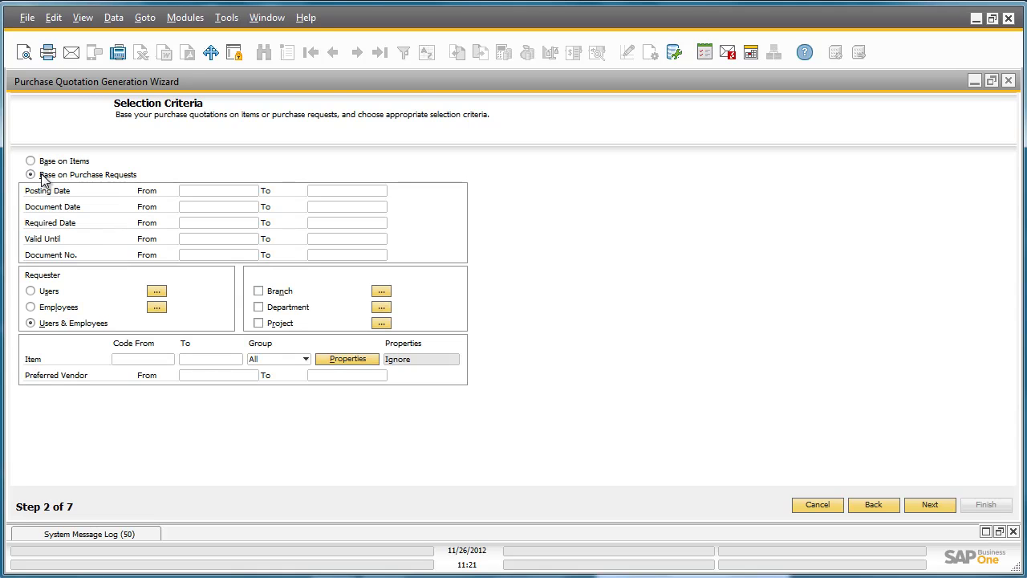
pyautogui.click(931, 503)
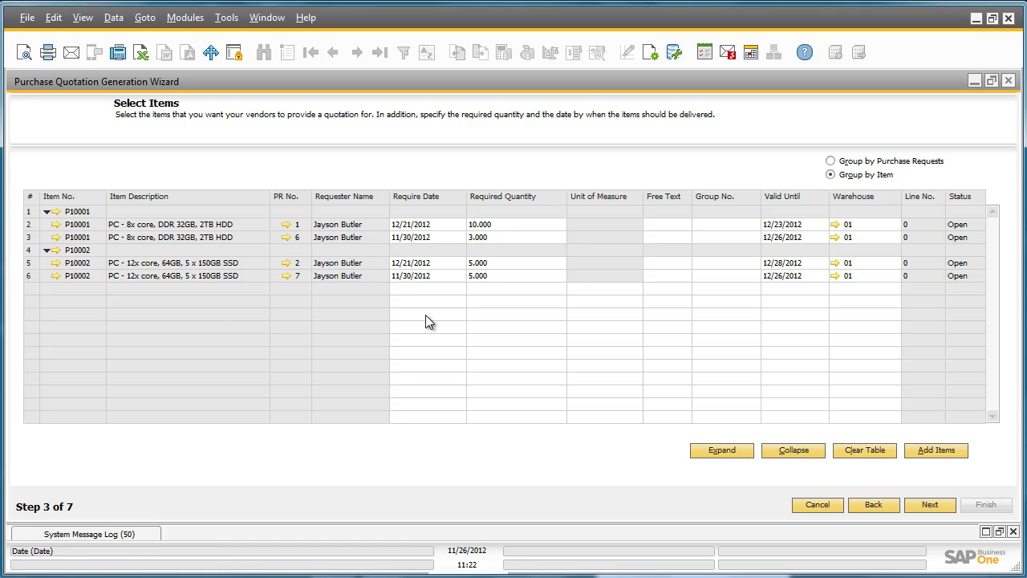
pyautogui.click(928, 503)
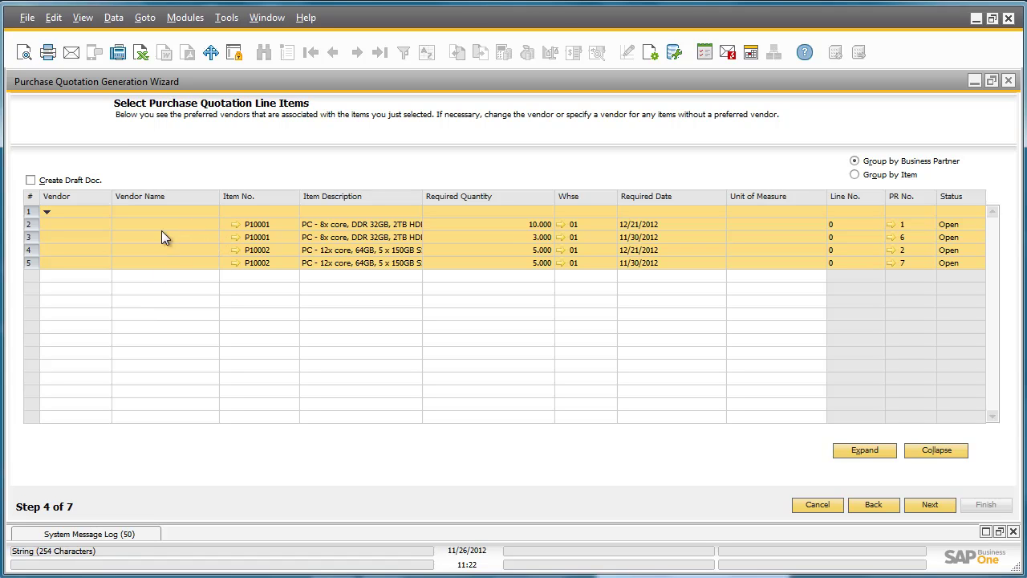
# - Assign Lumarx as the vendor for both P10001 quotation lines
pyautogui.click(91, 226)
pyautogui.click(105, 225)
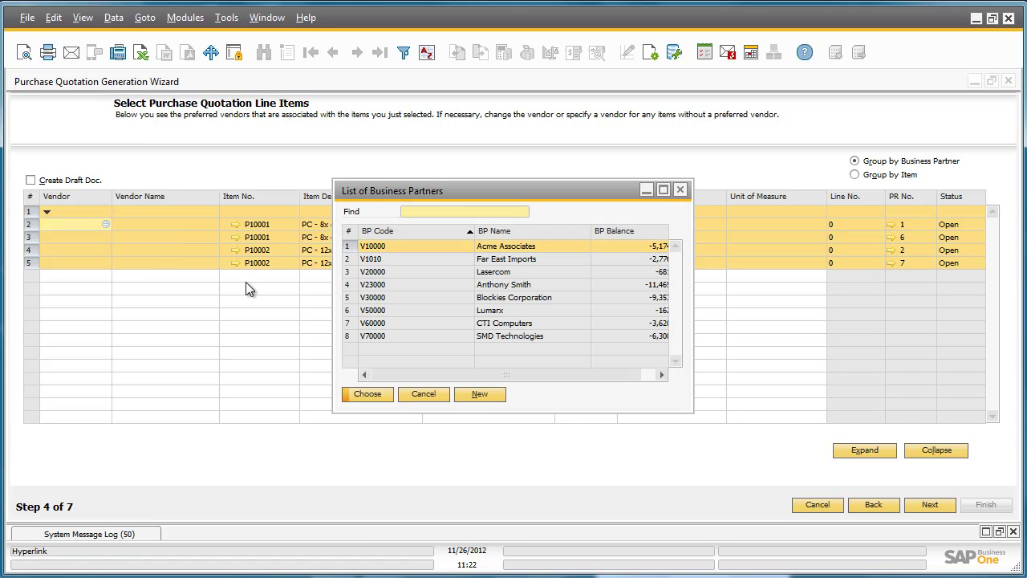
pyautogui.click(460, 312)
pyautogui.doubleClick(460, 311)
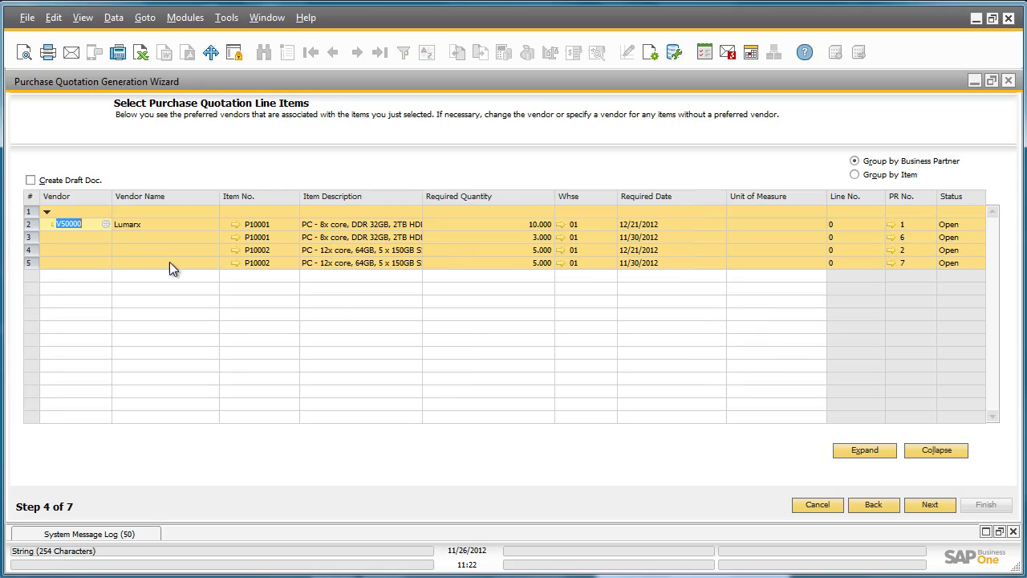
pyautogui.click(84, 237)
pyautogui.click(105, 236)
pyautogui.doubleClick(460, 311)
# - Assign Lumarx as the vendor for both P10002 quotation lines
pyautogui.click(100, 251)
pyautogui.click(105, 250)
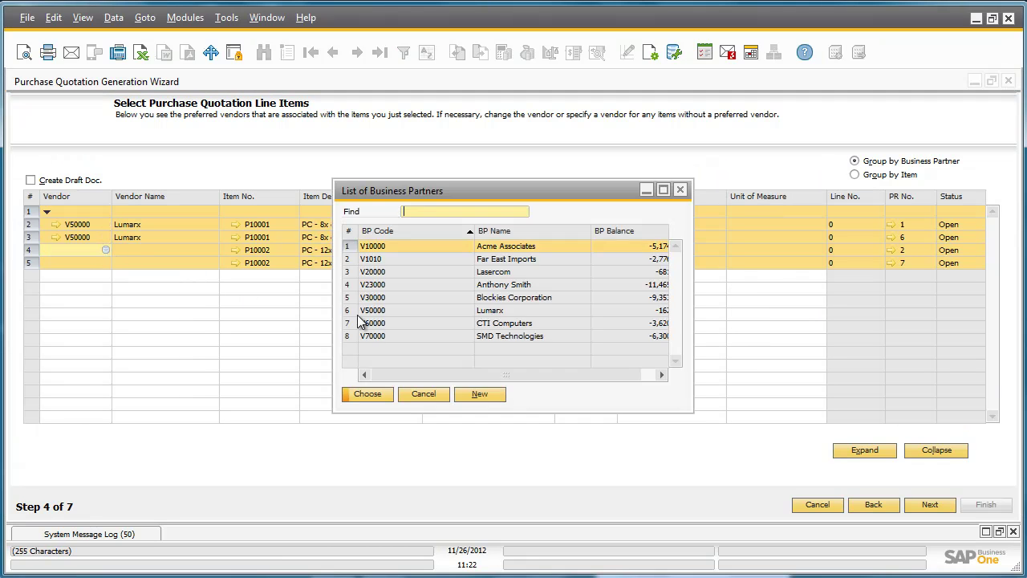
pyautogui.doubleClick(492, 323)
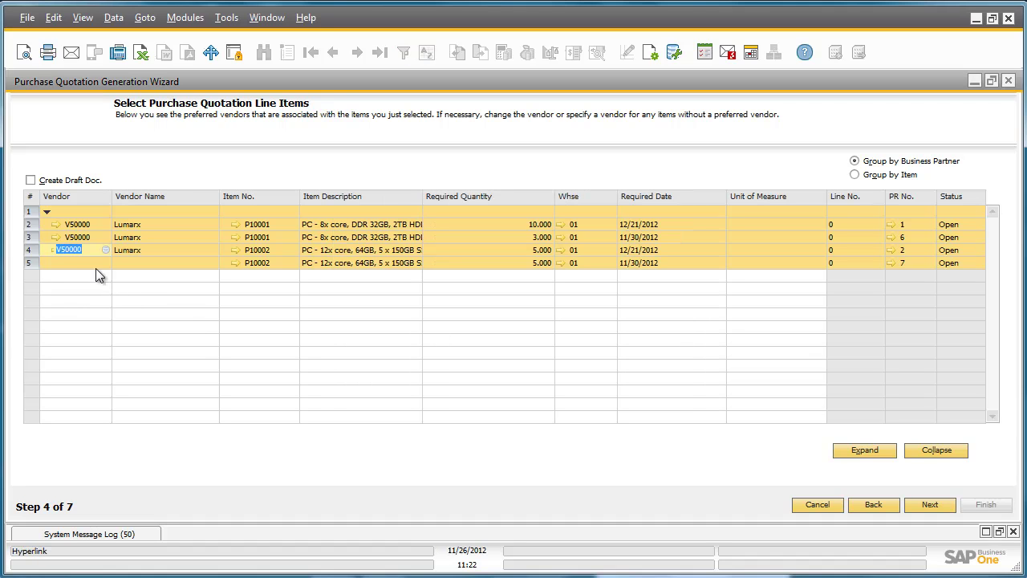
pyautogui.click(96, 264)
pyautogui.click(105, 264)
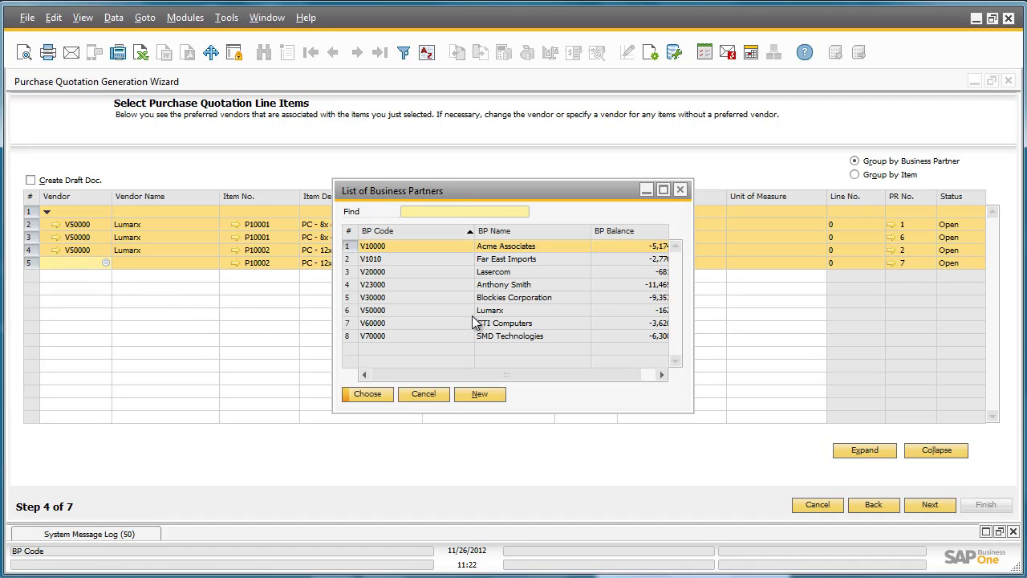
pyautogui.doubleClick(473, 315)
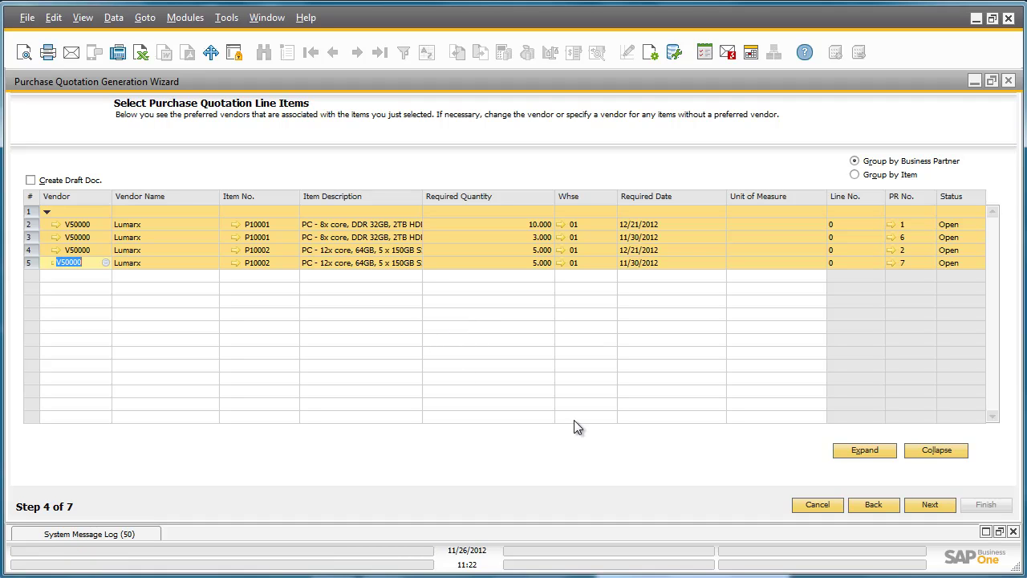
# - Accept the preview of the quotation lines and generate the purchase quotations with the Execute option, without online quotations
pyautogui.click(929, 500)
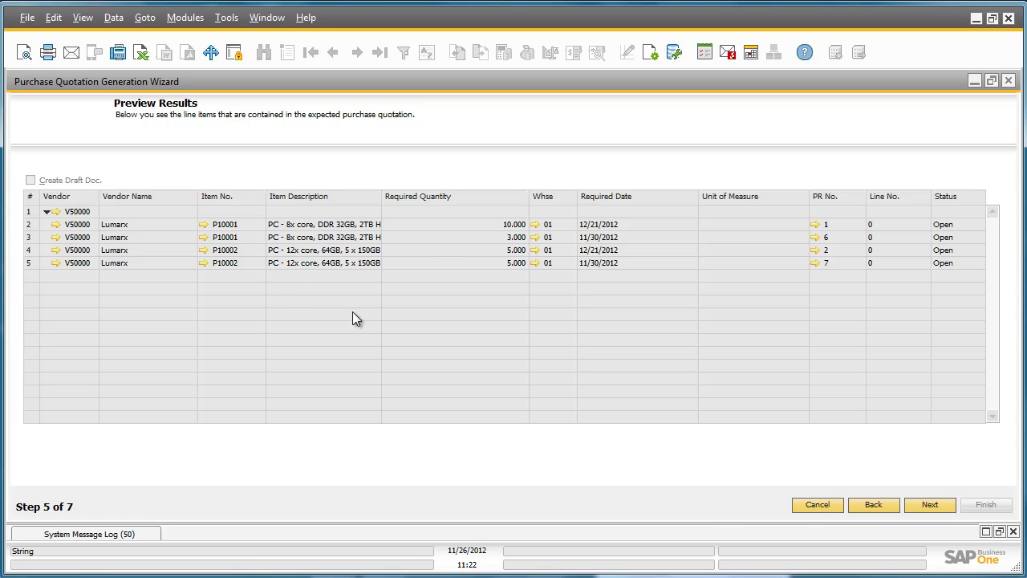
pyautogui.click(948, 509)
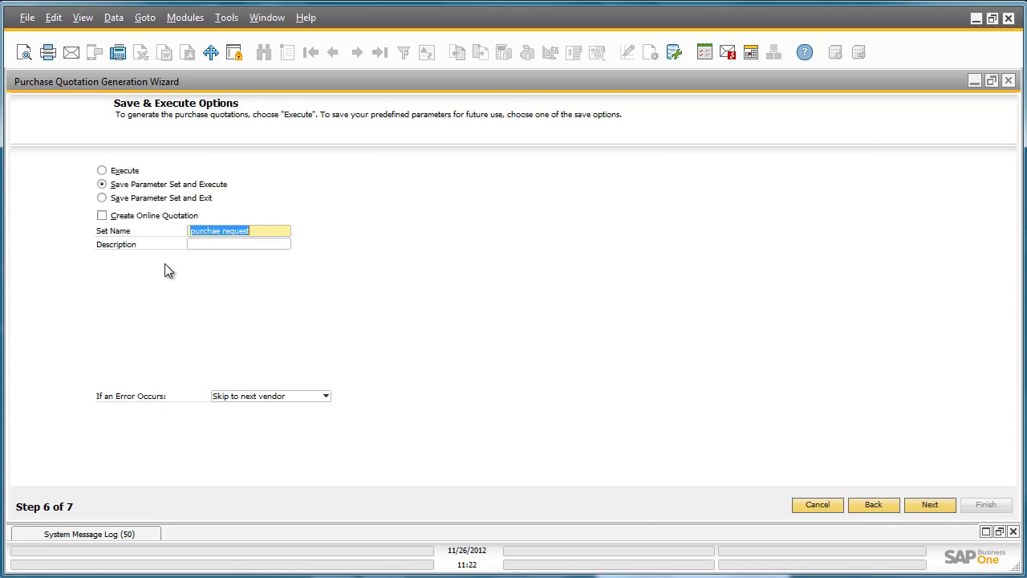
pyautogui.click(101, 172)
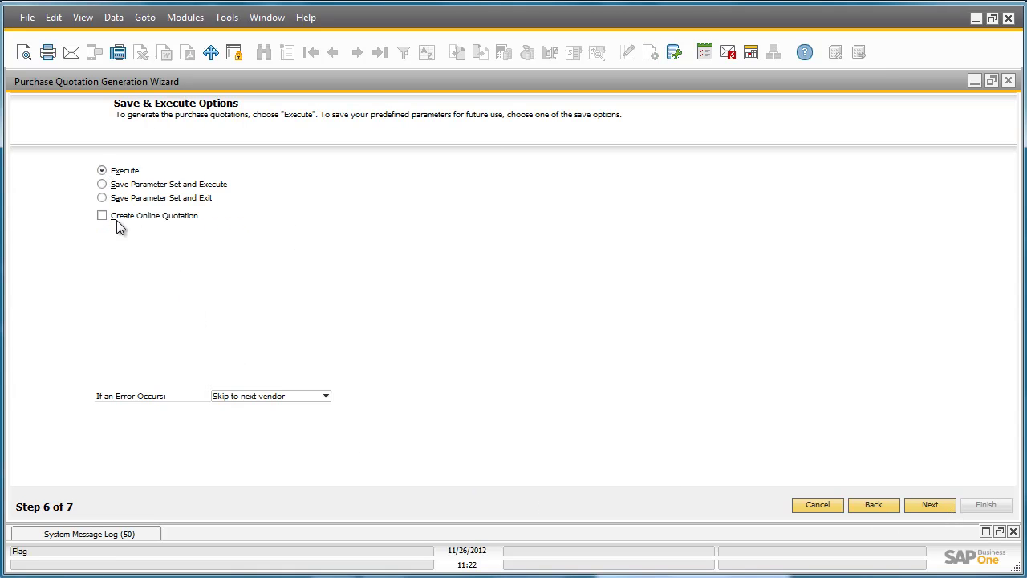
pyautogui.click(931, 504)
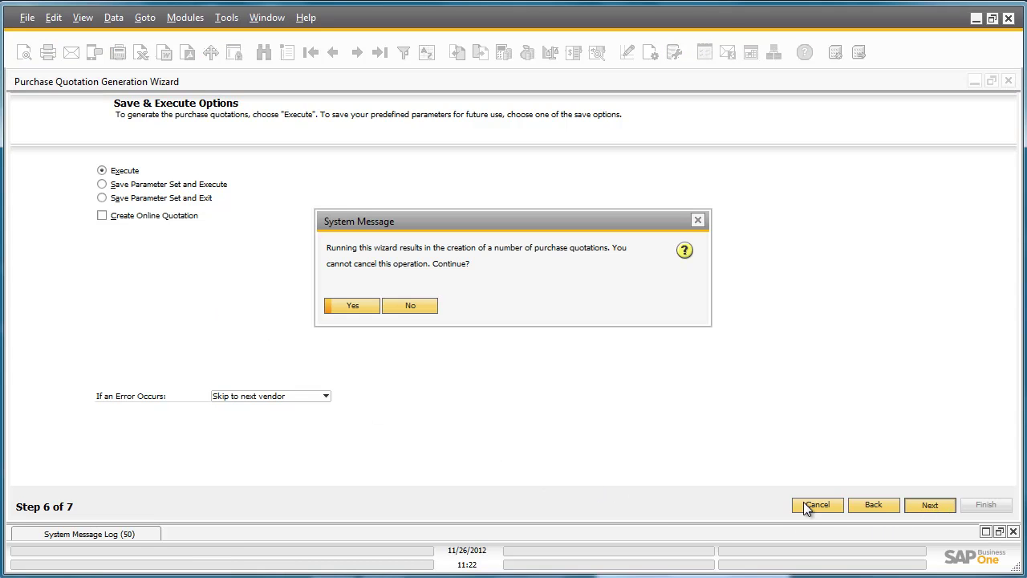
pyautogui.click(354, 305)
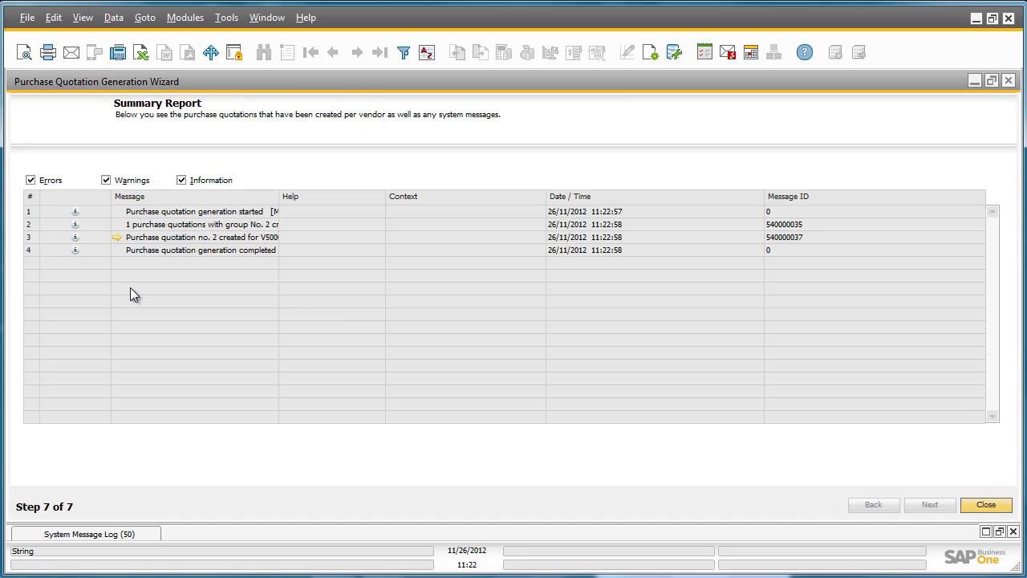
# - Open the generated purchase quotation from the summary report and review it in a maximized window
pyautogui.click(116, 240)
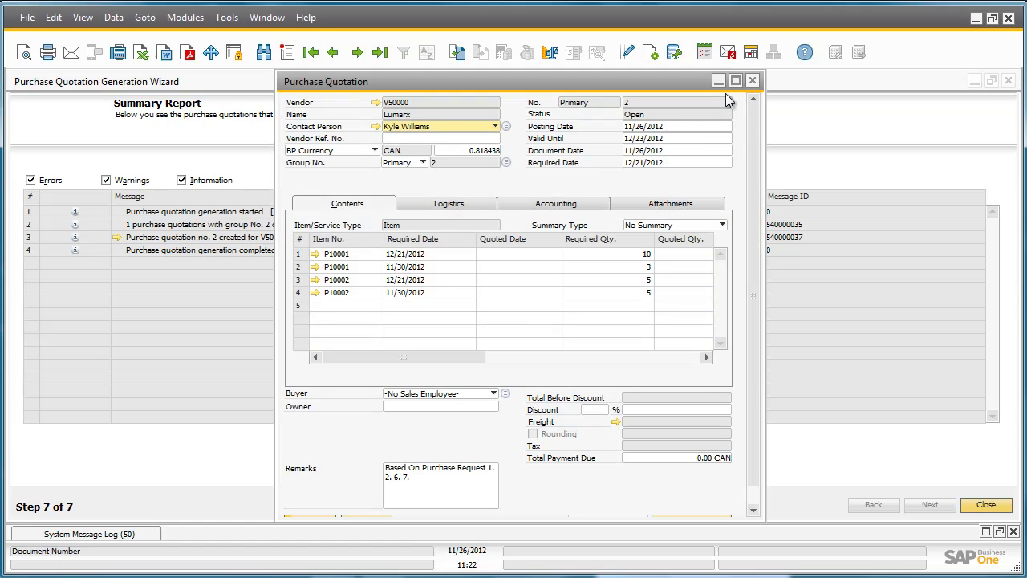
pyautogui.click(736, 81)
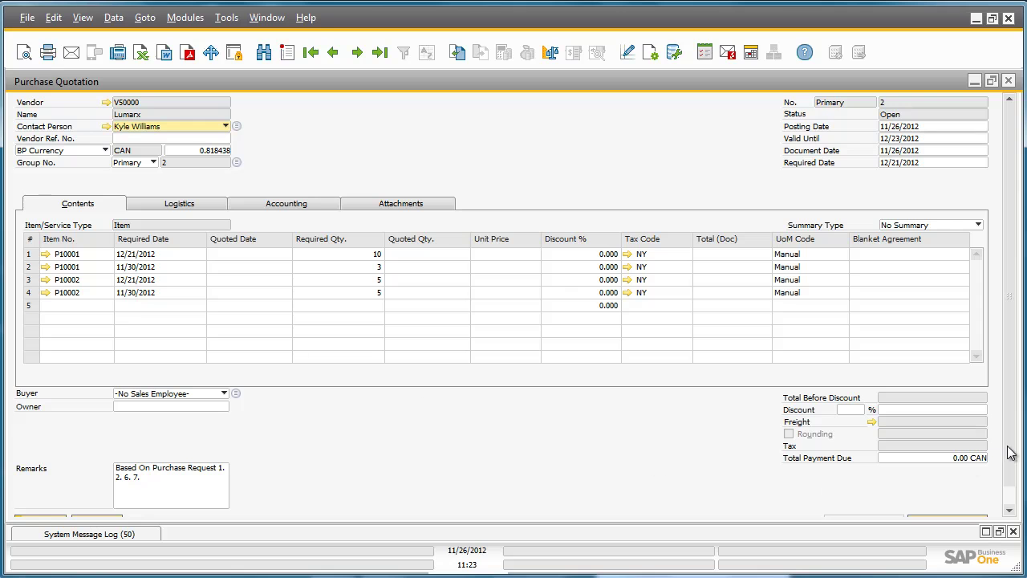
pyautogui.click(1009, 496)
pyautogui.click(951, 504)
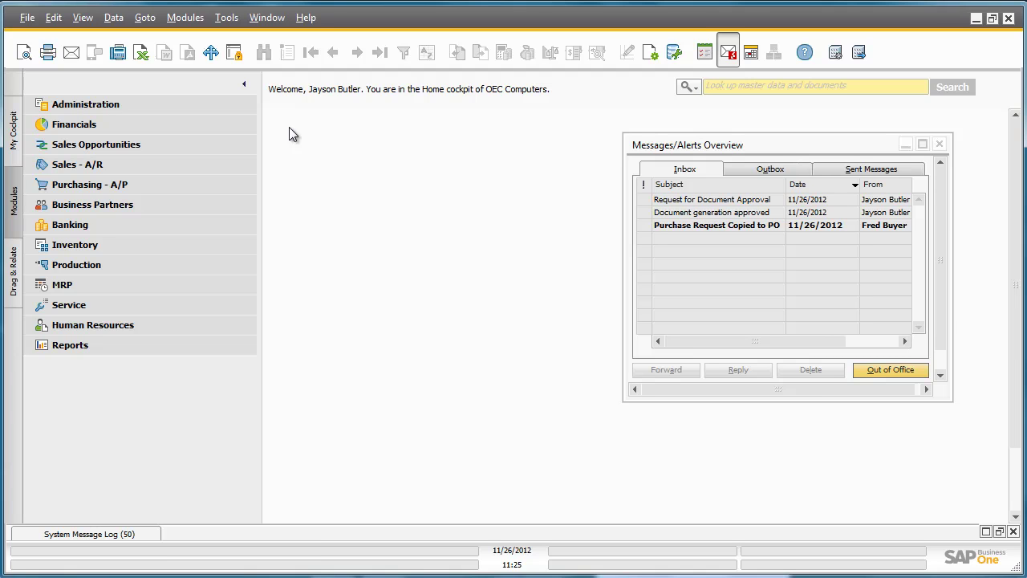
# - Read the "Purchase Request Copied to PO" message in the requester's inbox and open its linked purchase request
pyautogui.click(697, 228)
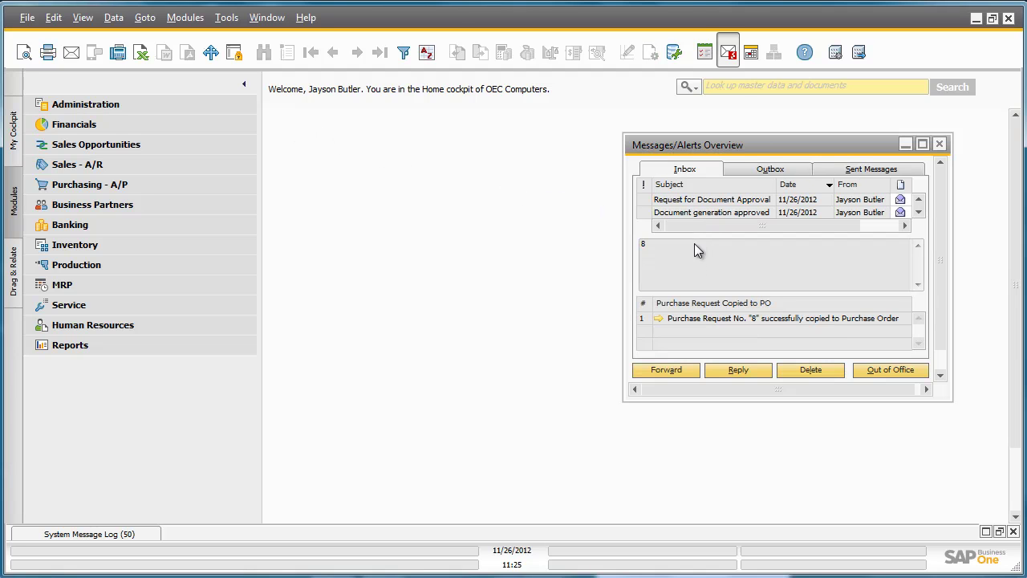
pyautogui.click(700, 317)
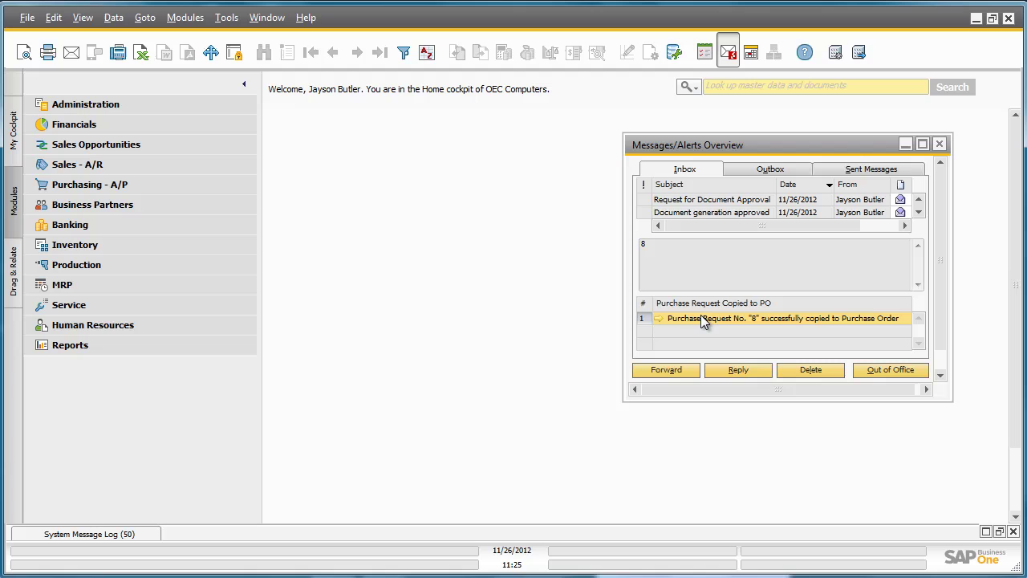
pyautogui.click(658, 319)
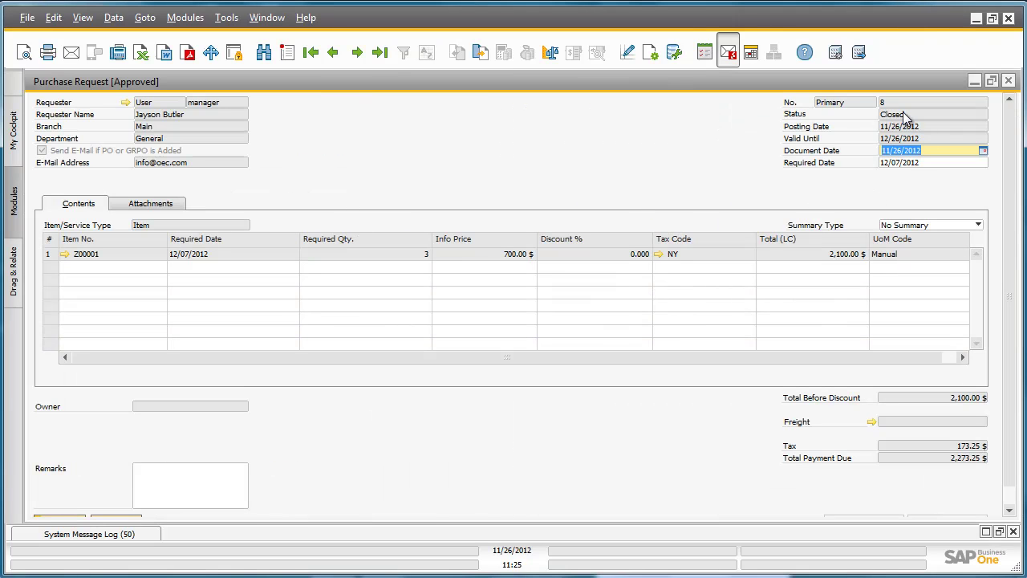
# - Display the purchase request's relationship map and open the purchase order linked to it
pyautogui.rightClick(366, 264)
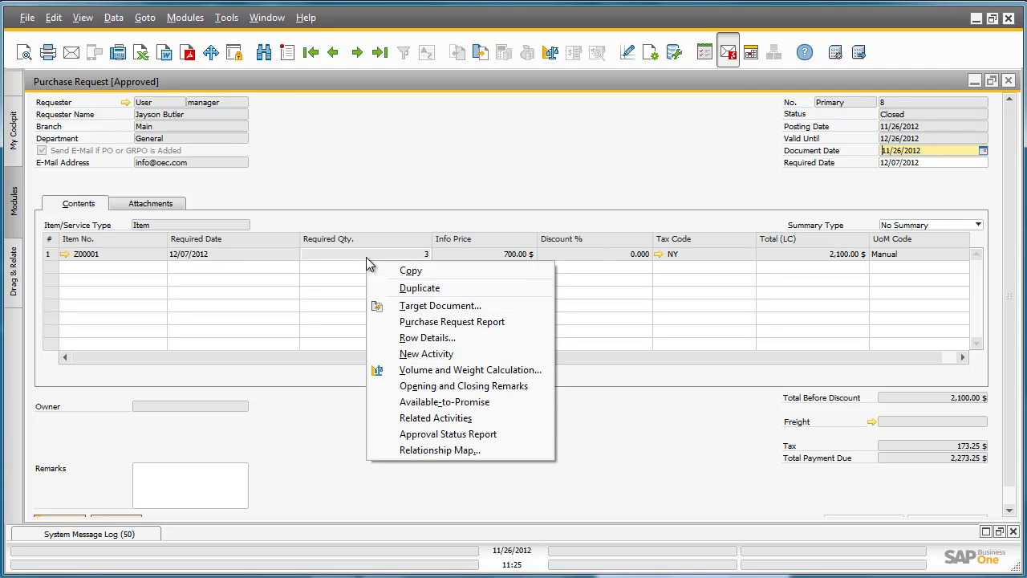
pyautogui.click(414, 449)
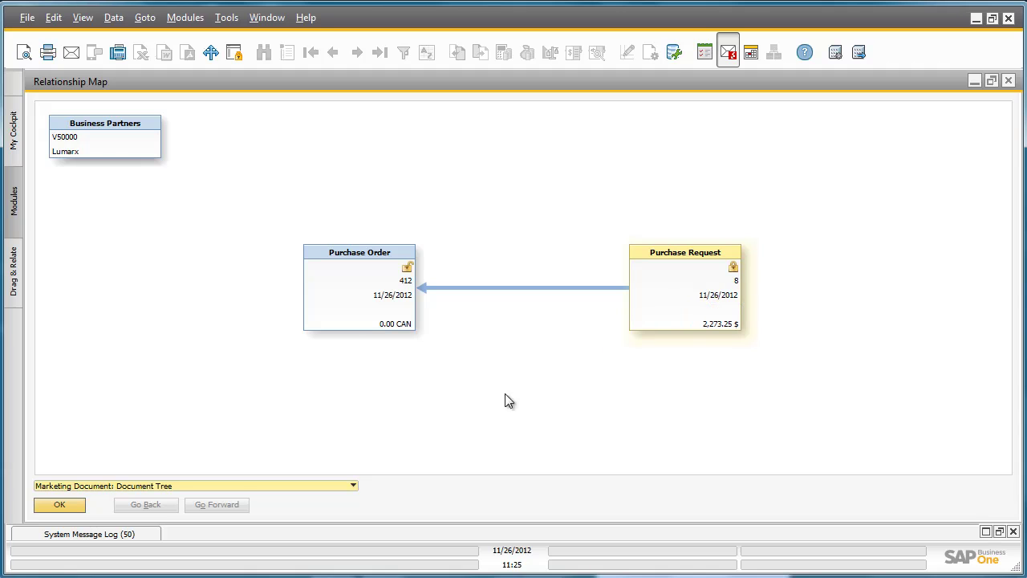
pyautogui.doubleClick(342, 283)
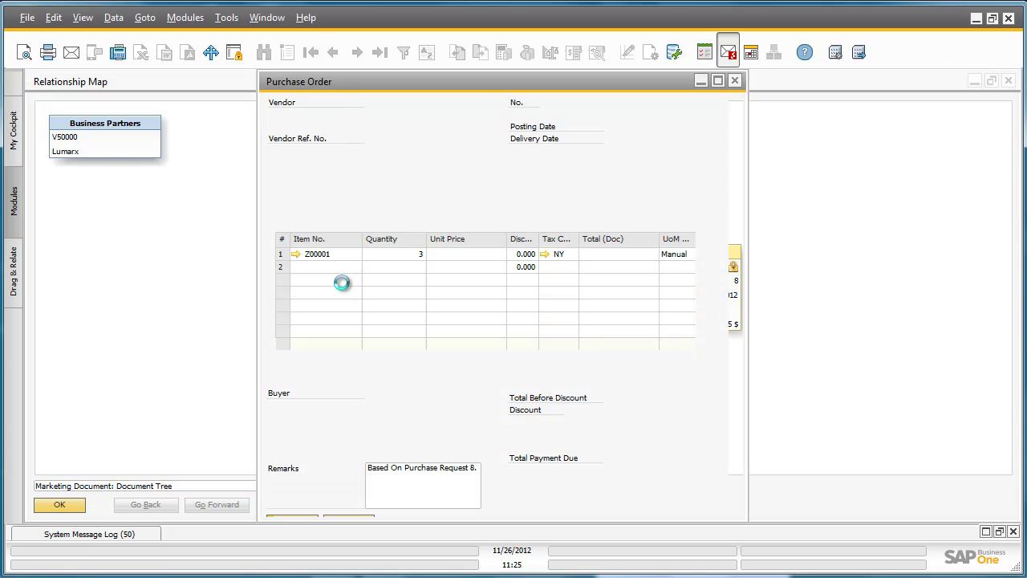